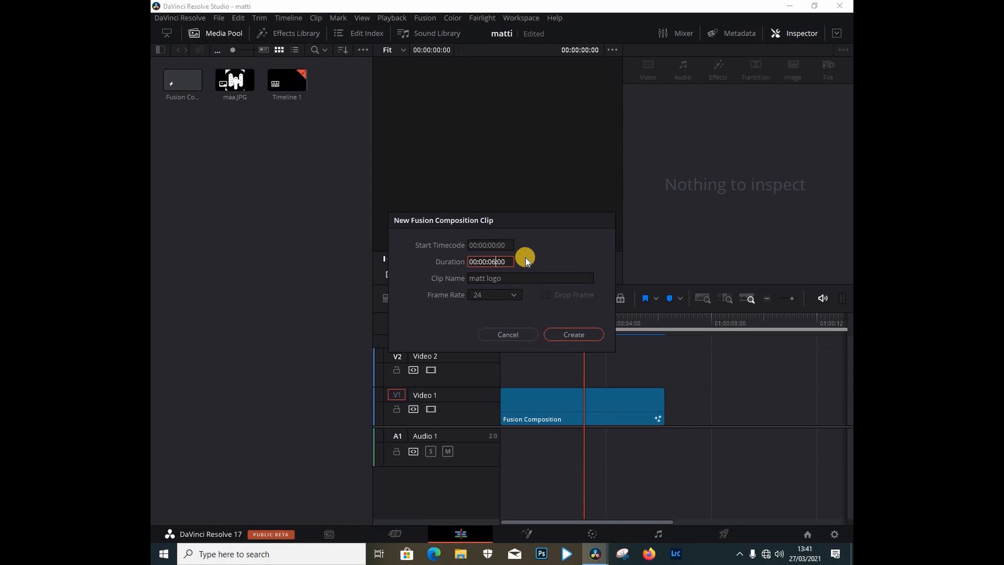
# Create the 6-second Fusion composition clip "matt logo" and place it on Video 1 after the existing composition.
pyautogui.click(570, 334)
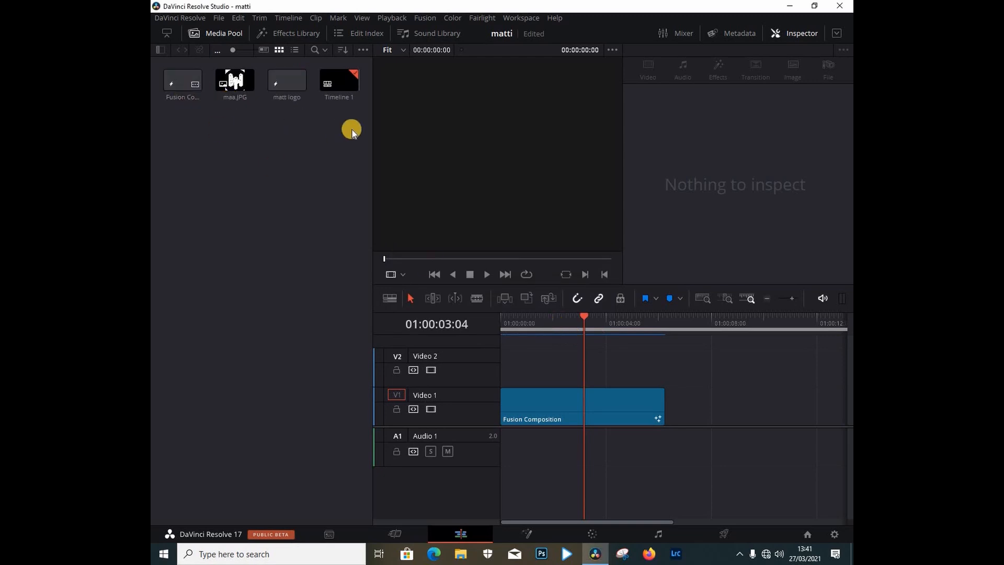
pyautogui.click(282, 82)
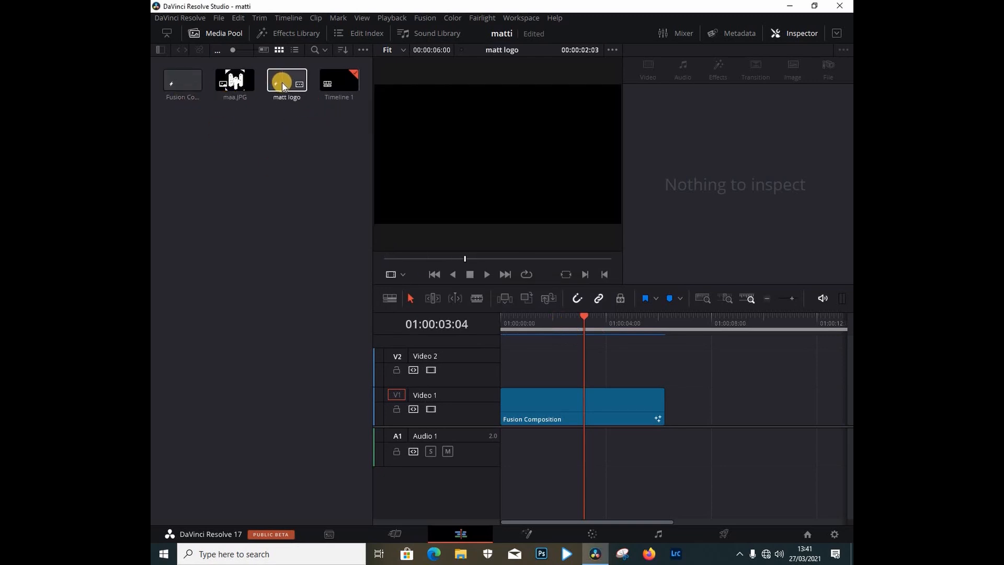
pyautogui.moveTo(282, 85); pyautogui.dragTo(687, 420)
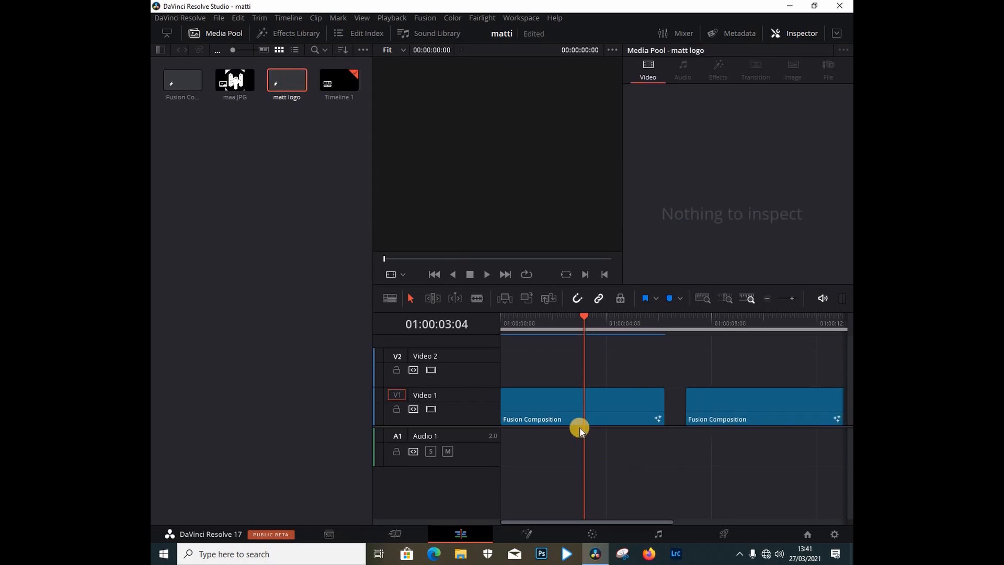
# Hide the media pool and open the second composition on the timeline in the Fusion page.
pyautogui.click(237, 35)
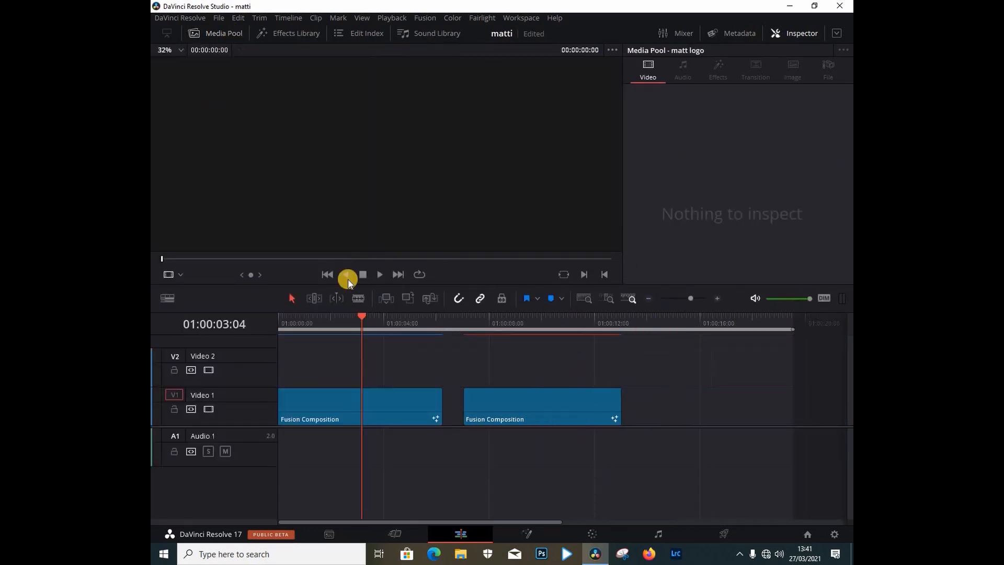
pyautogui.click(557, 421)
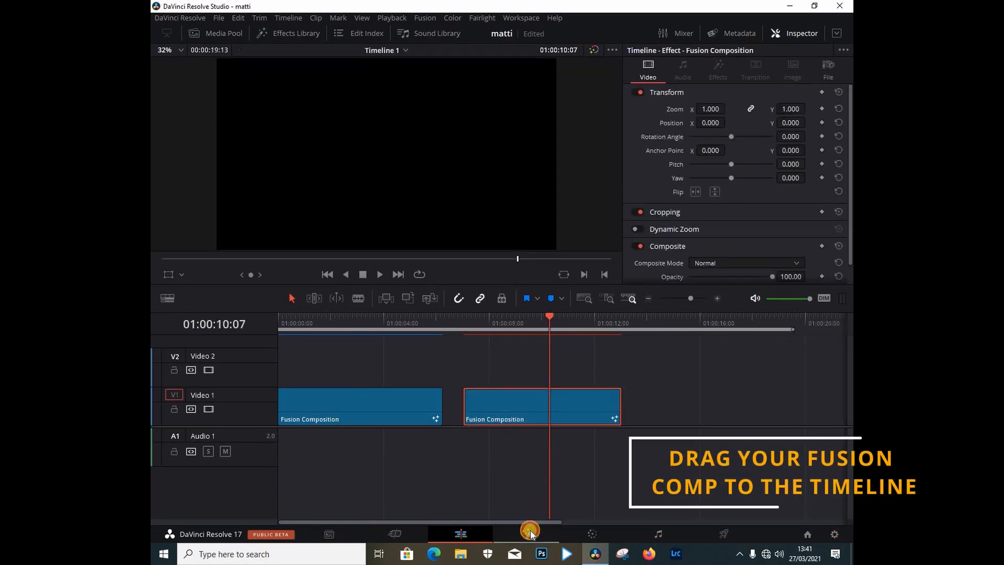
pyautogui.click(529, 531)
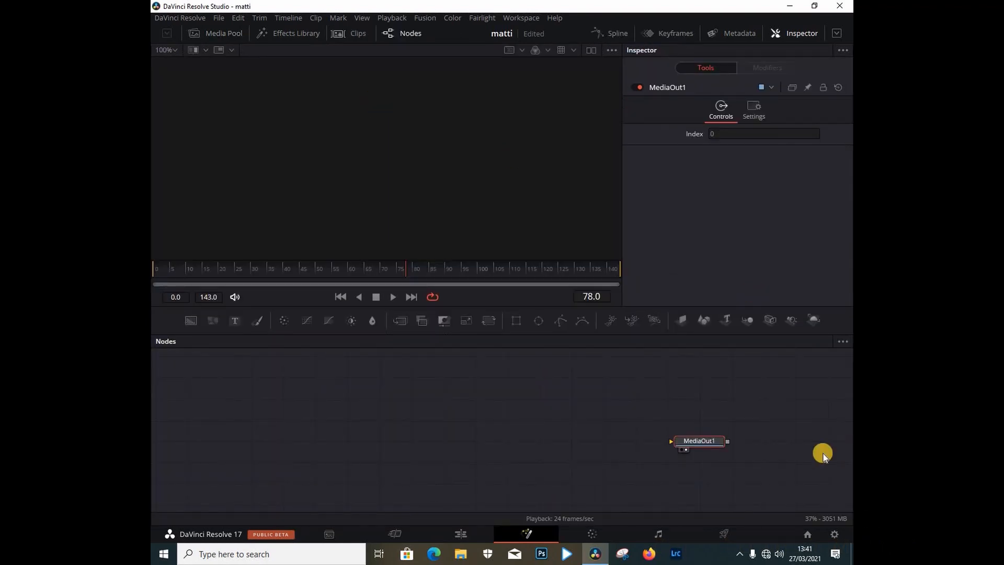
# Add maa.JPG from the media pool to the node graph, well before MediaOut1, and view it in the first viewer.
pyautogui.moveTo(691, 445); pyautogui.dragTo(647, 426)
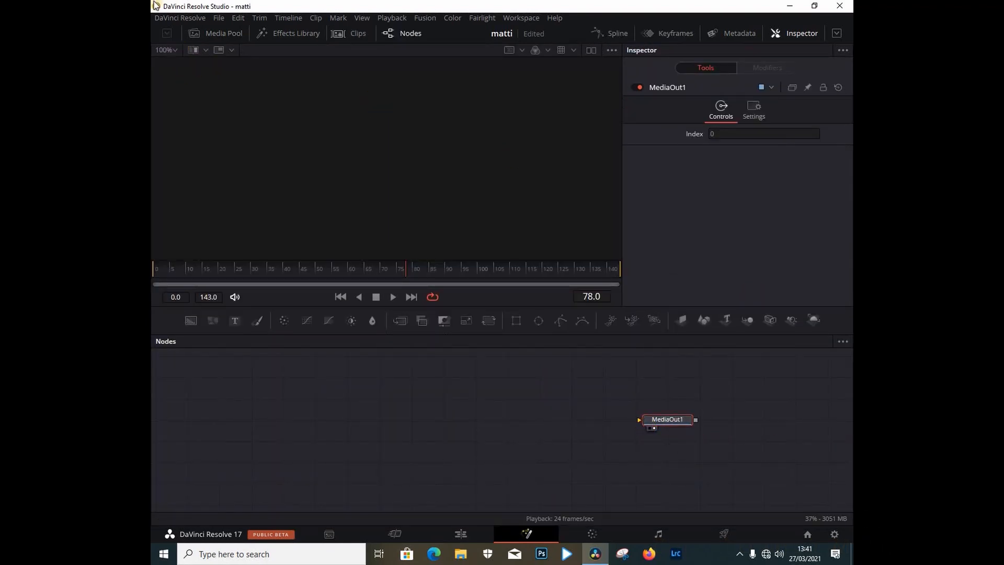
pyautogui.click(234, 34)
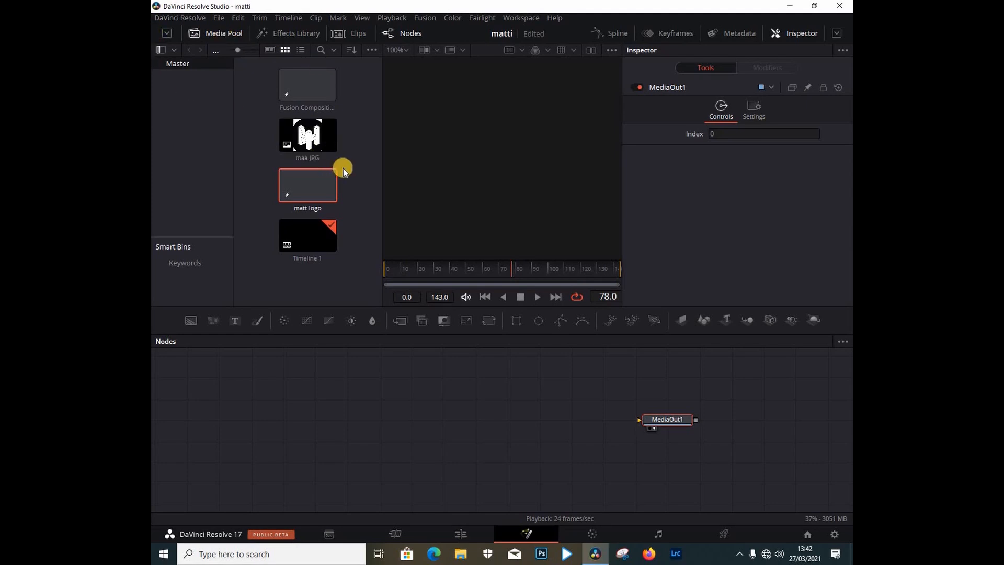
pyautogui.moveTo(312, 344); pyautogui.dragTo(281, 420)
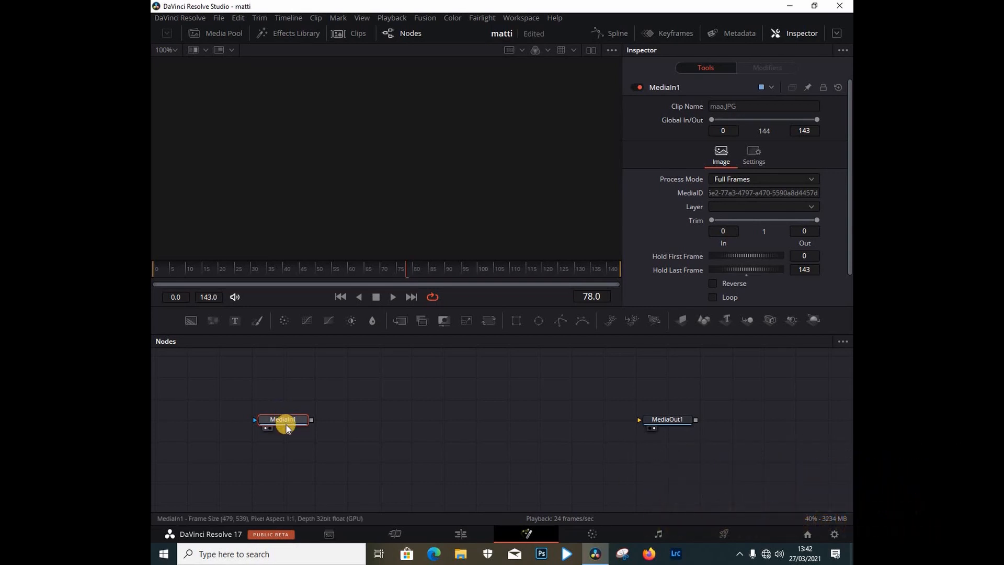
pyautogui.moveTo(281, 419); pyautogui.dragTo(284, 213)
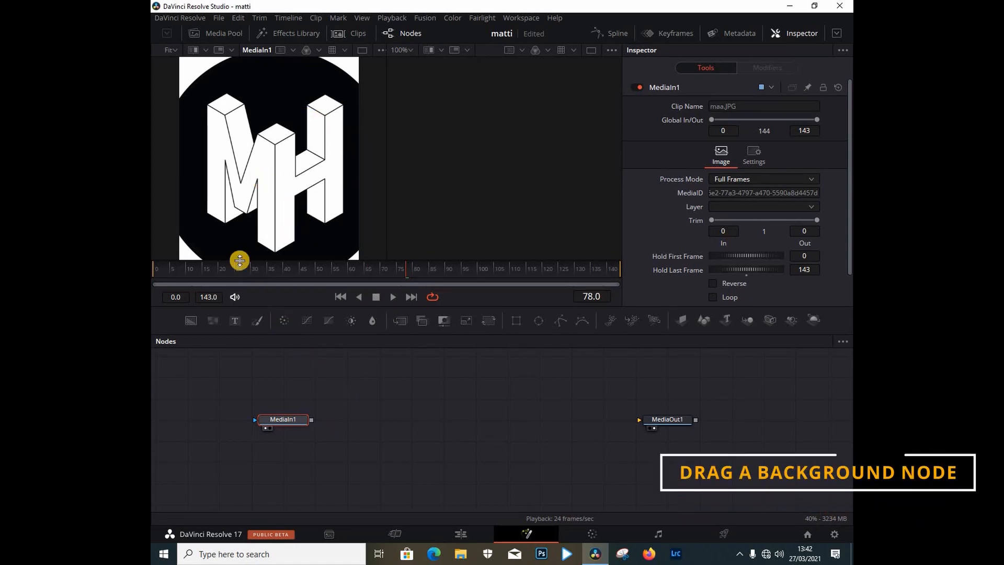
# Add a Background node and connect it through a Paint node to MediaOut1, with MediaOut1 shown in the second viewer.
pyautogui.moveTo(193, 321); pyautogui.dragTo(420, 429)
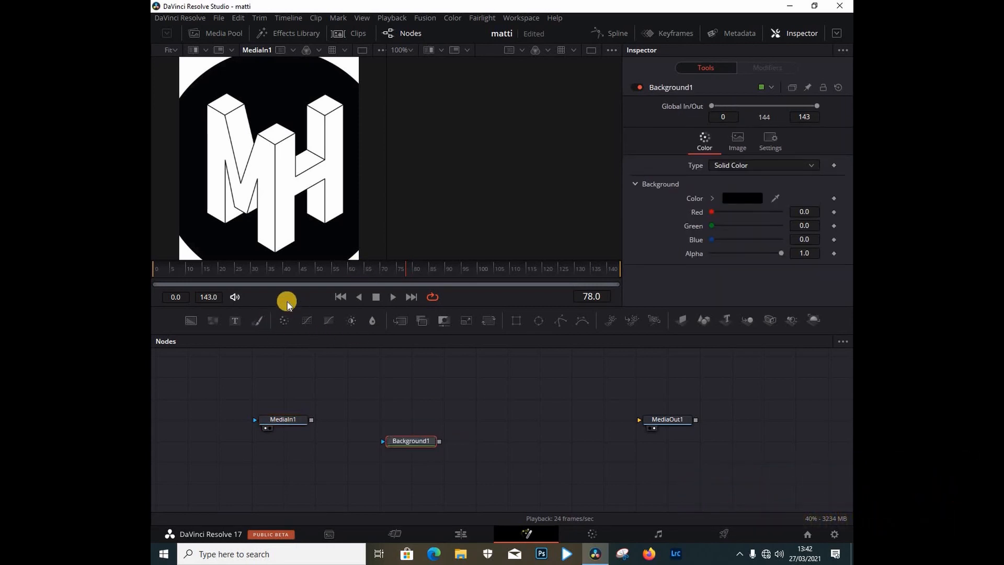
pyautogui.moveTo(257, 319)
pyautogui.mouseDown()
pyautogui.moveTo(489, 443)
pyautogui.moveTo(441, 440)
pyautogui.moveTo(643, 432)
pyautogui.moveTo(665, 418)
pyautogui.moveTo(668, 436)
pyautogui.mouseUp()
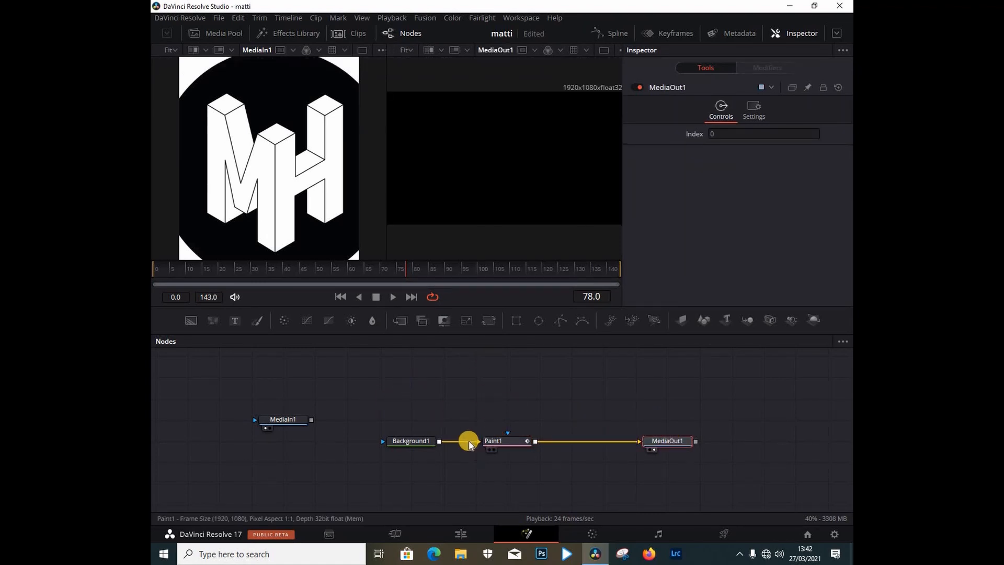
pyautogui.click(428, 444)
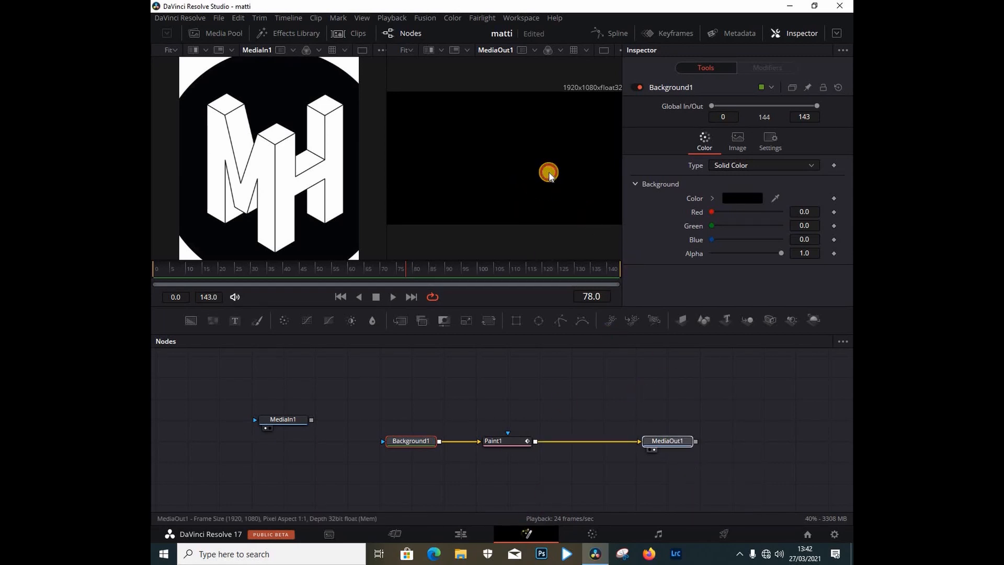
pyautogui.click(672, 442)
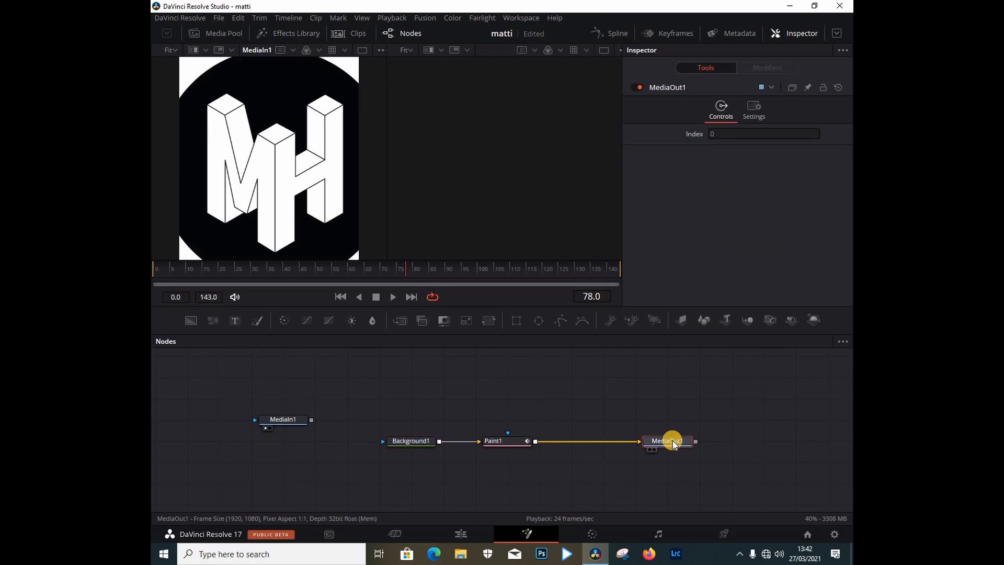
pyautogui.press('2')
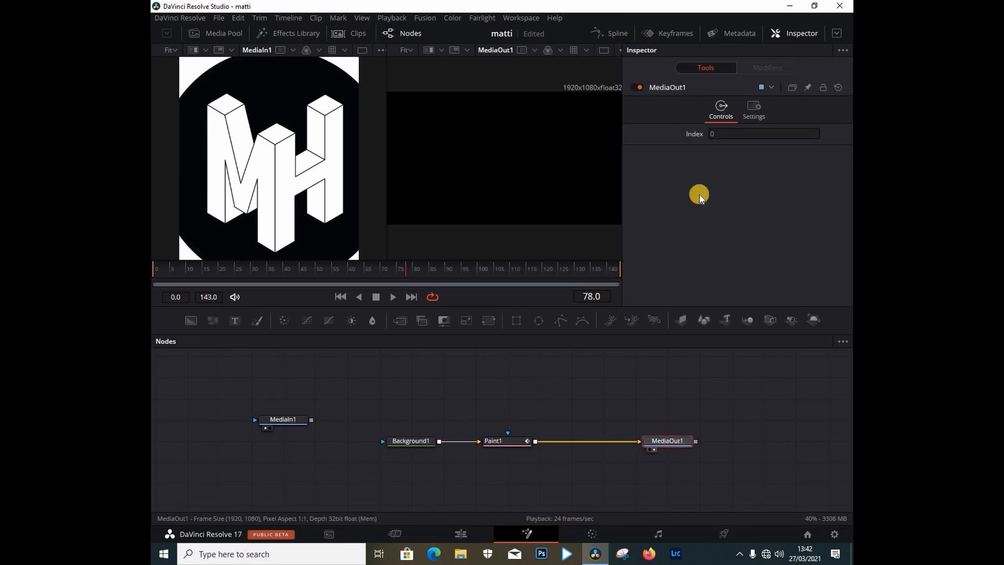
# Lower the alpha of the Background1 node all the way down so the background is fully transparent.
pyautogui.click(425, 442)
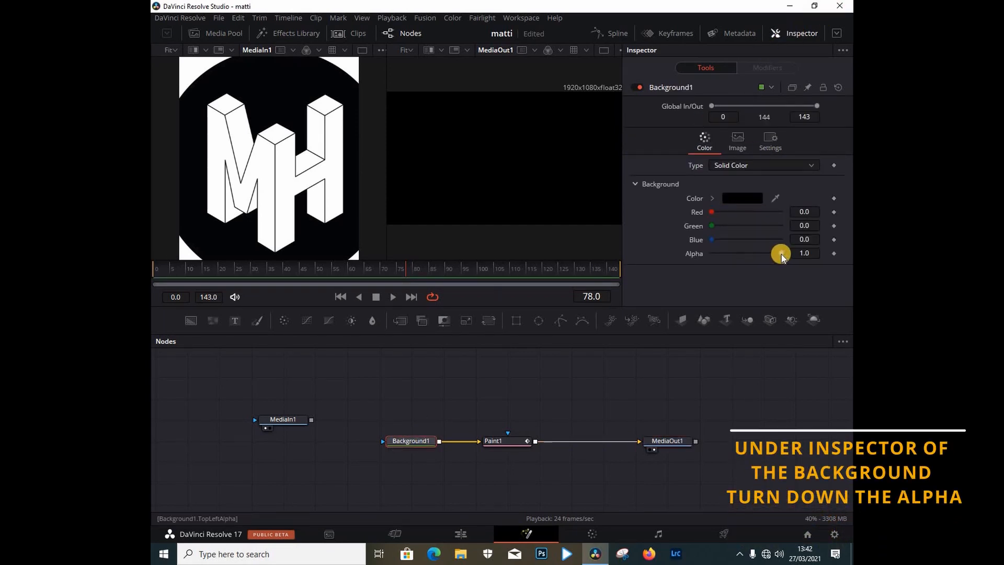
pyautogui.moveTo(781, 254); pyautogui.dragTo(612, 242)
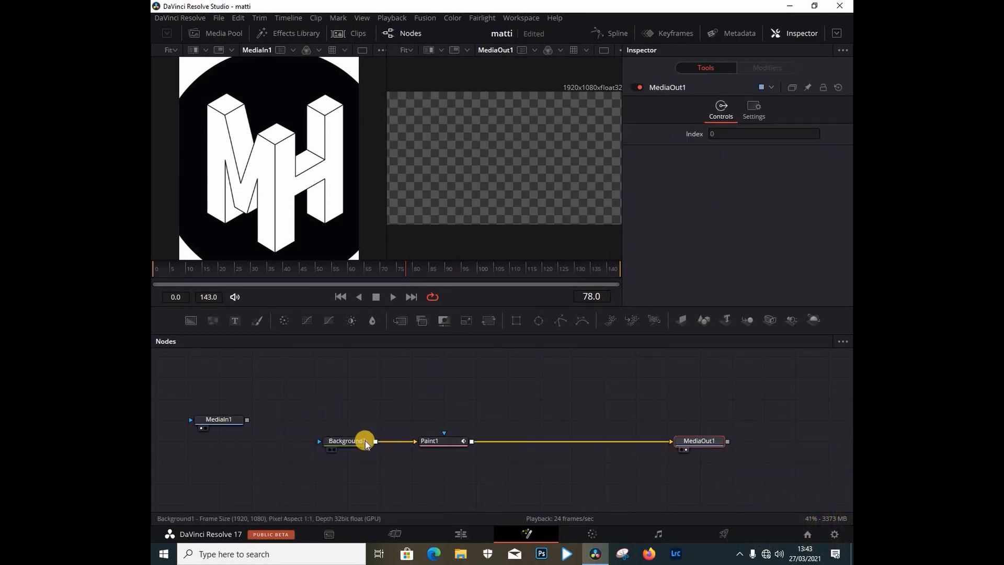
# Activate the PolylineStroke tool on the Paint1 node and switch to a single viewer showing the logo.
pyautogui.click(449, 442)
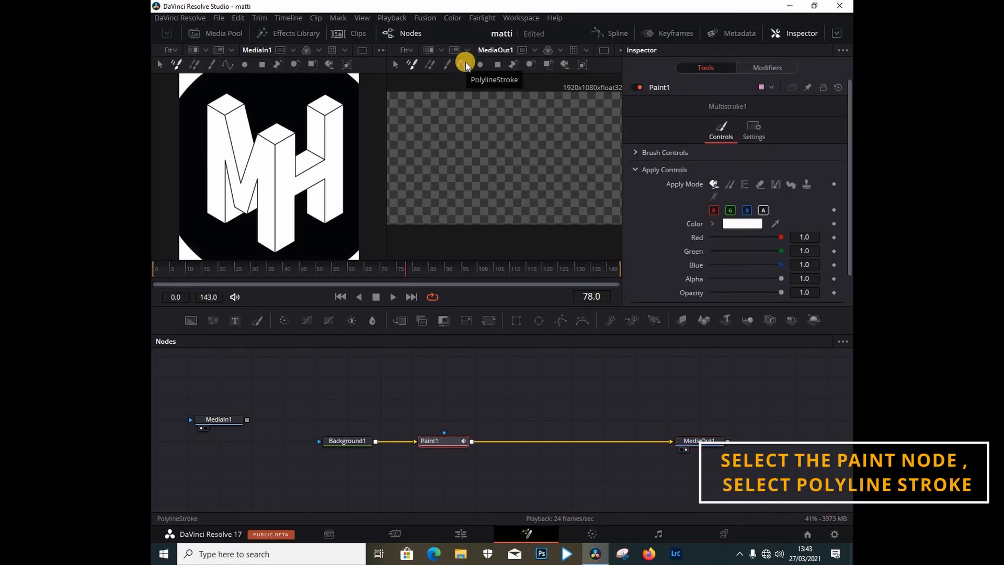
pyautogui.click(462, 65)
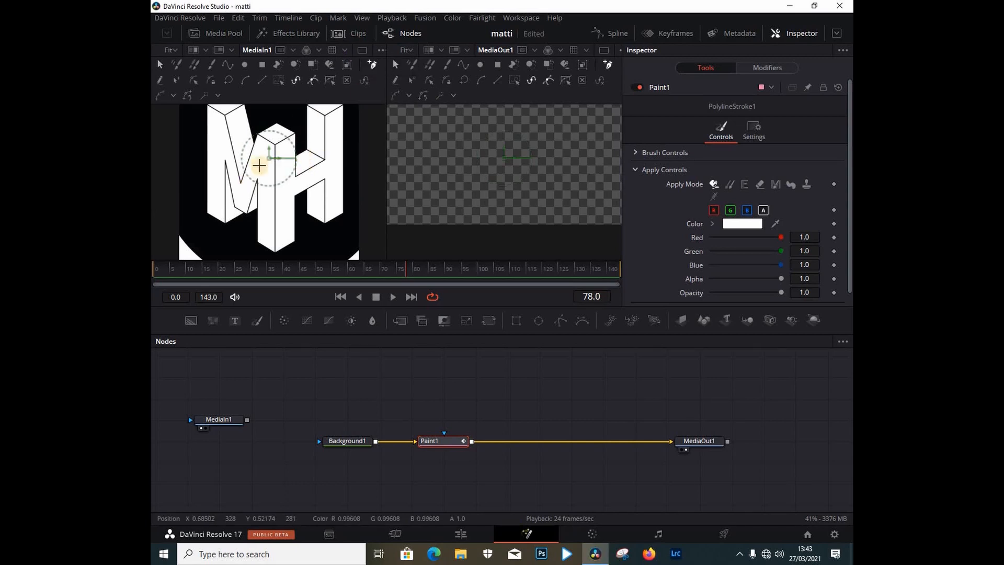
pyautogui.click(359, 49)
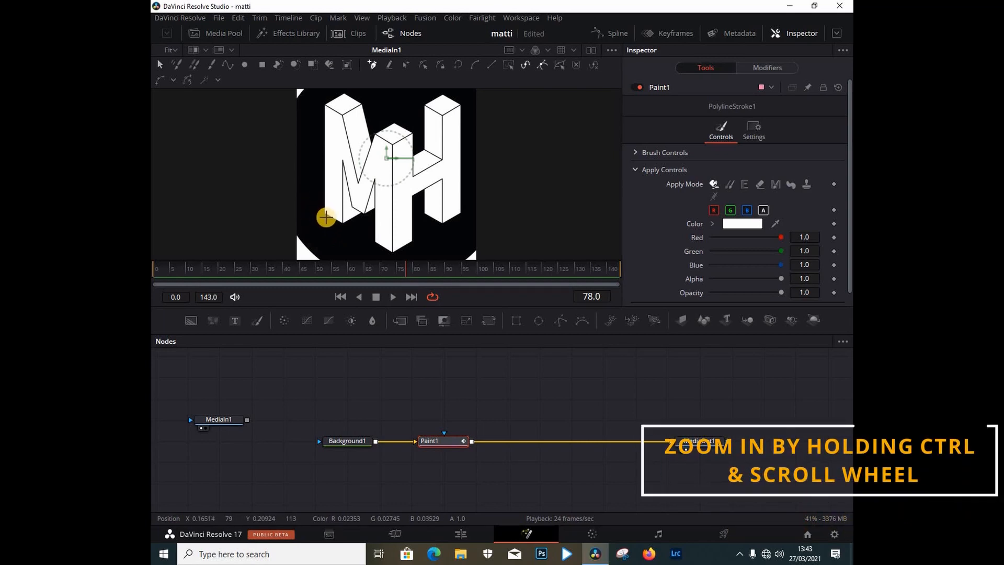
# Trace the M's outer edge with the polyline stroke, from its lower outer corner over the top to the junction with the middle column.
pyautogui.scroll(5, 327, 222)
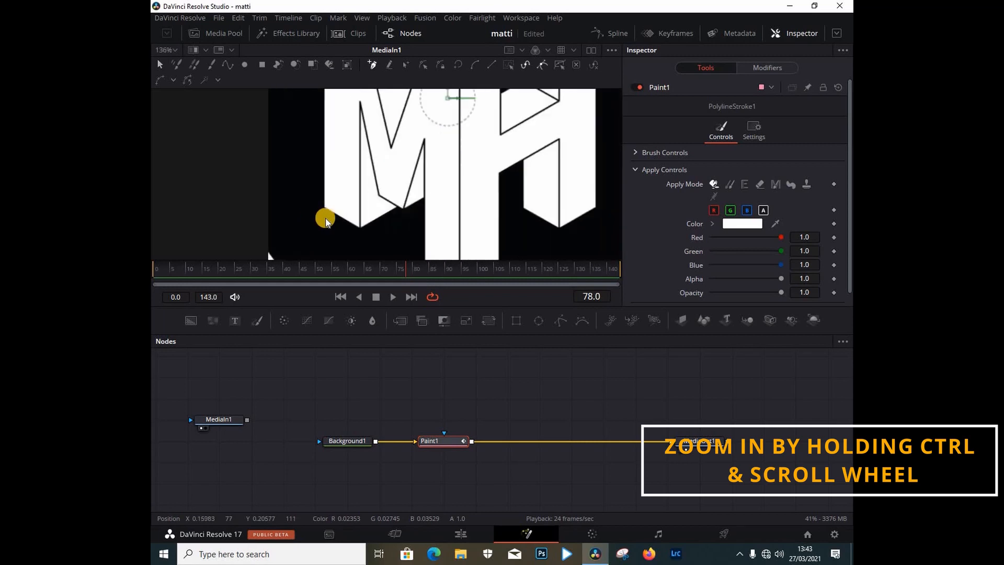
pyautogui.scroll(2, 327, 222)
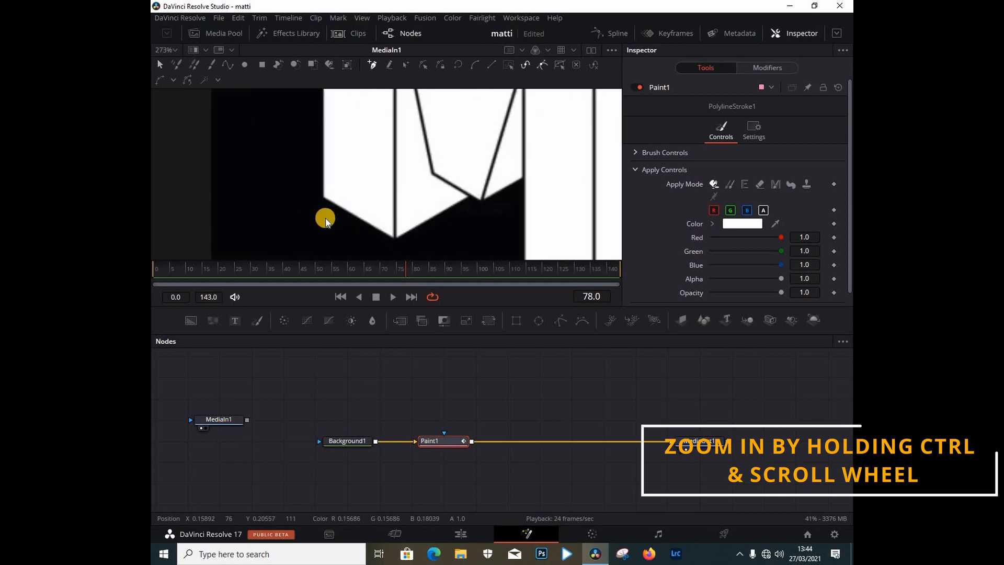
pyautogui.scroll(2, 326, 220)
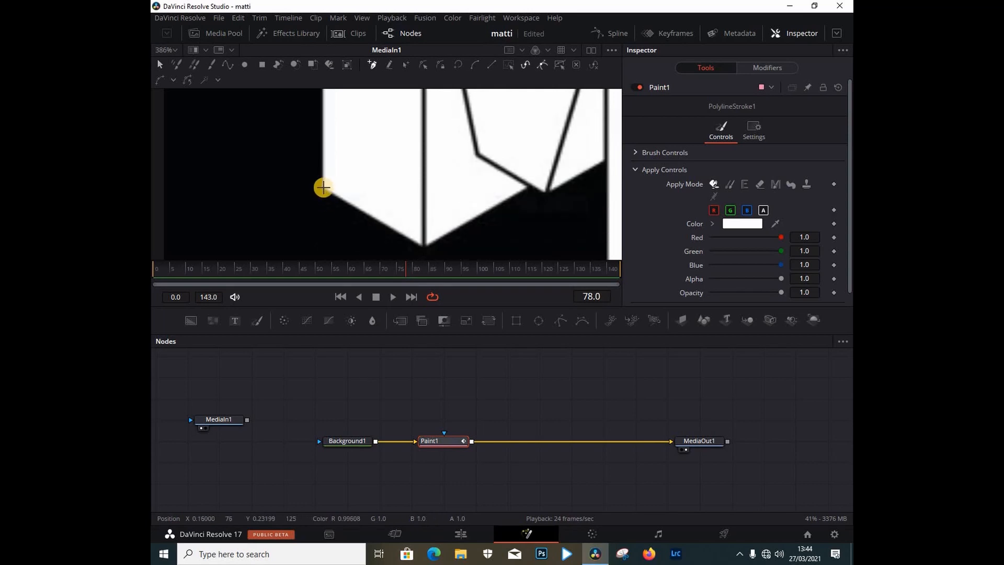
pyautogui.click(322, 189)
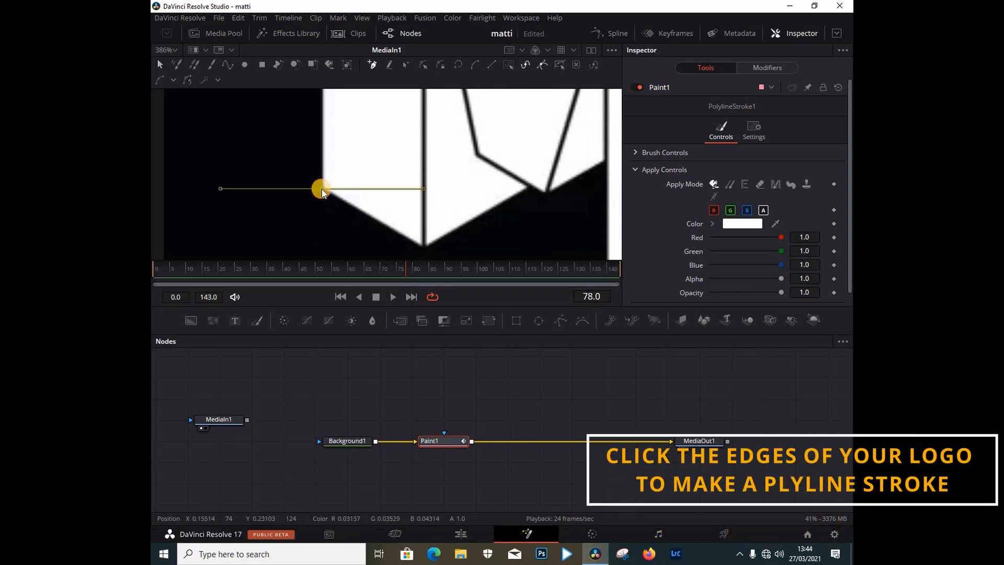
pyautogui.scroll(3, 357, 162)
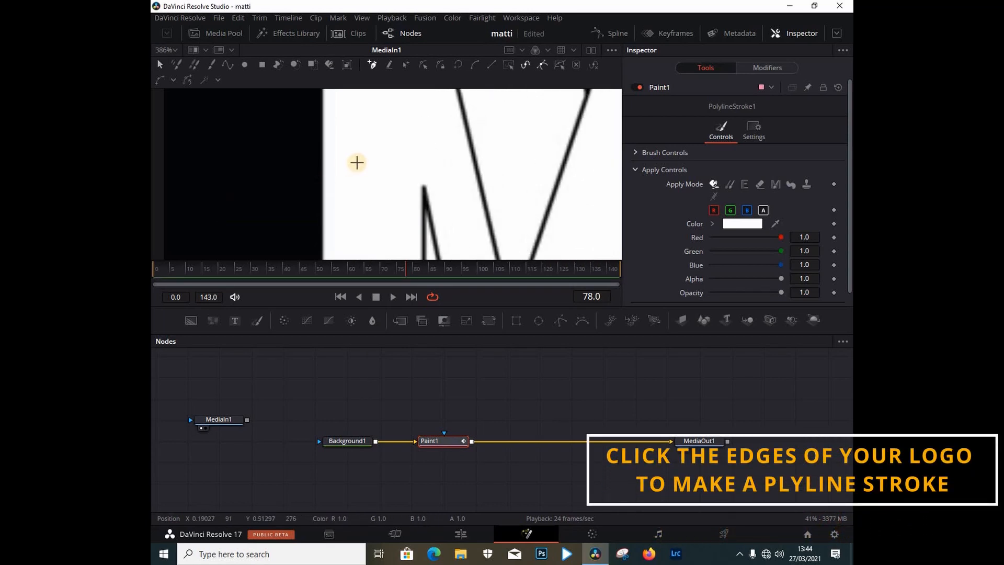
pyautogui.scroll(5, 357, 163)
pyautogui.click(326, 174)
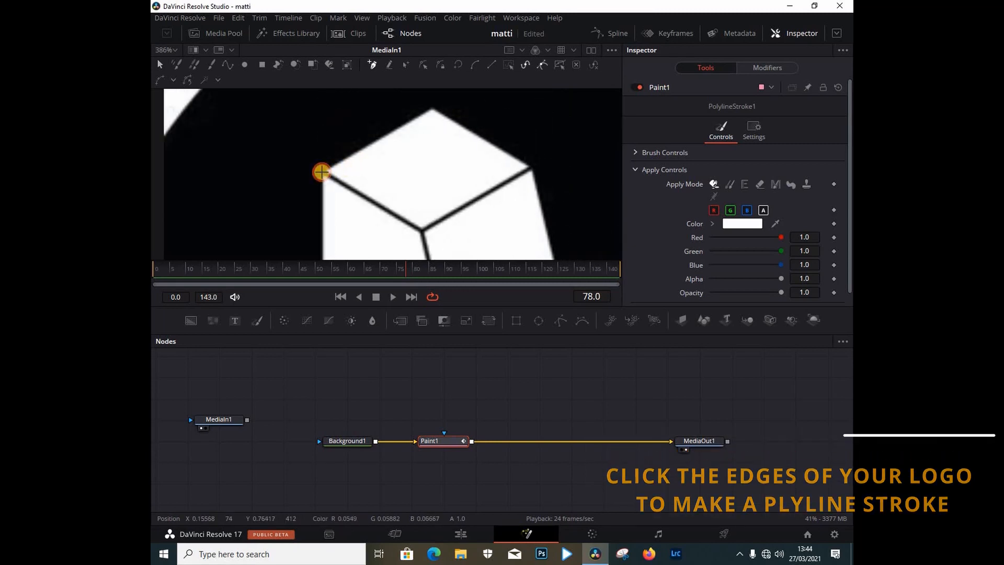
pyautogui.click(423, 114)
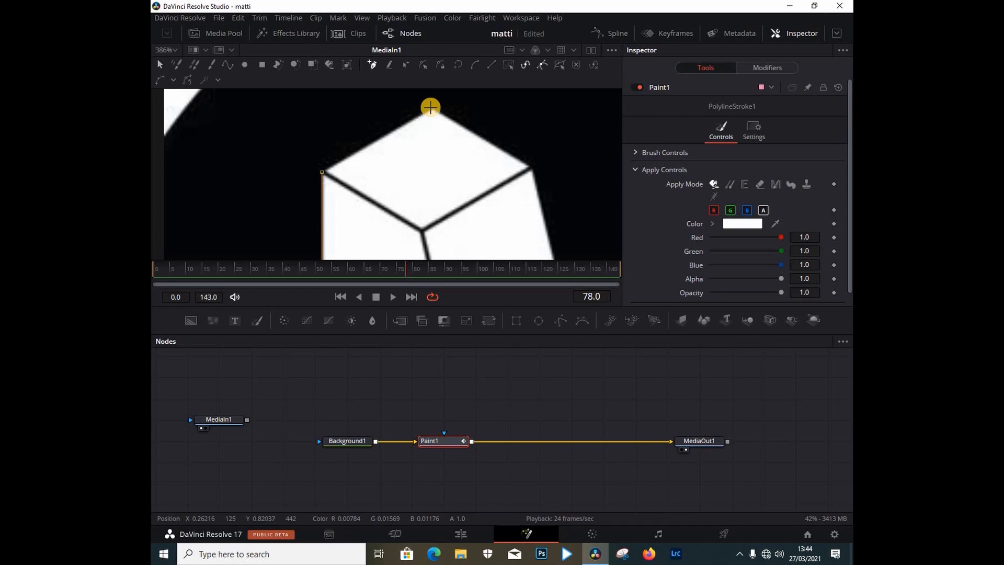
pyautogui.click(431, 108)
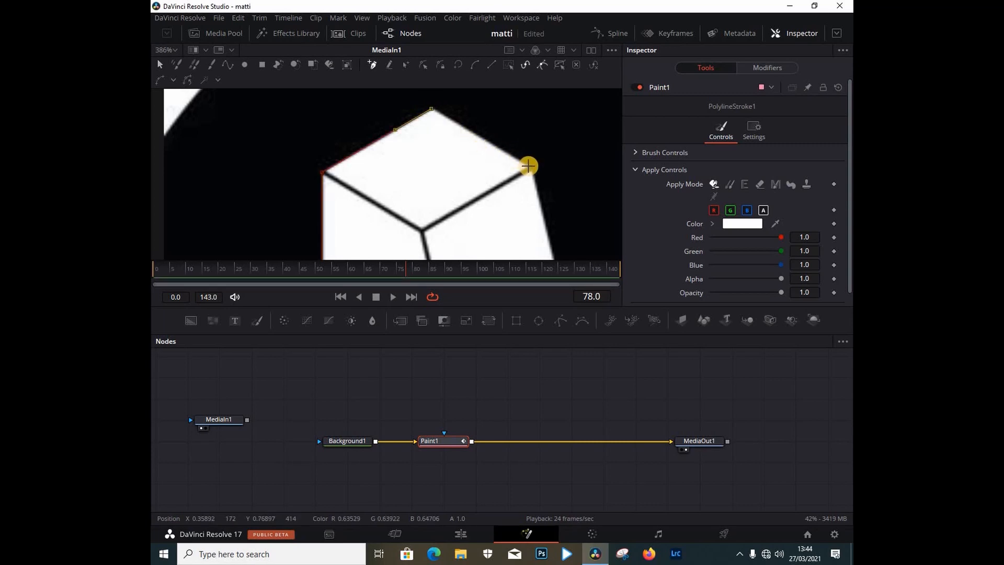
pyautogui.click(528, 165)
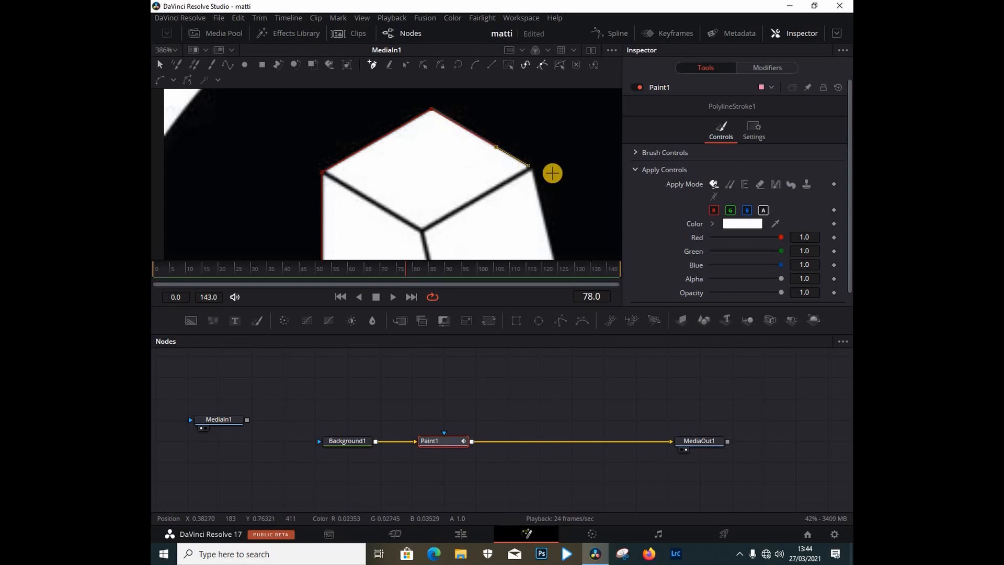
pyautogui.scroll(-5, 553, 173)
pyautogui.click(584, 226)
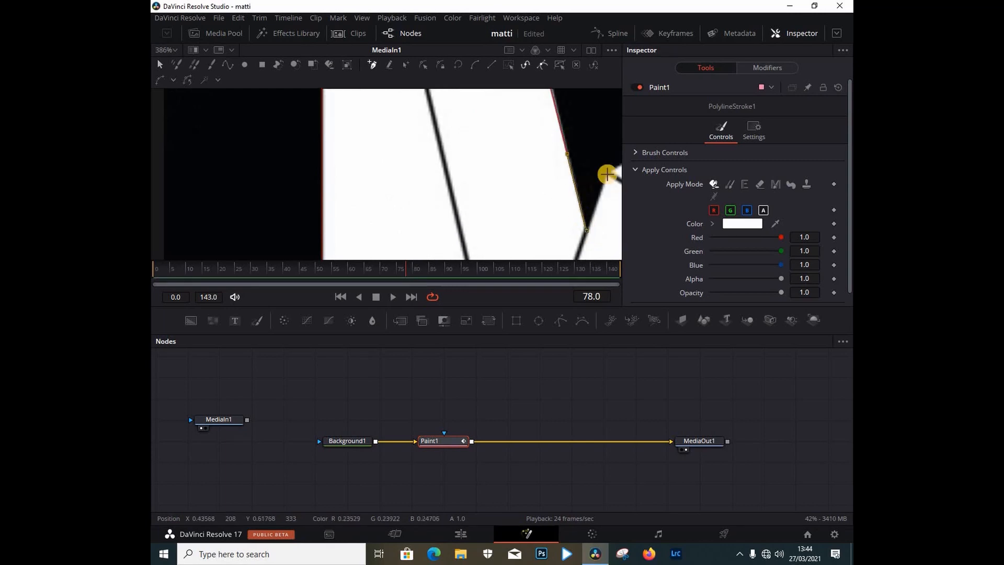
# Continue the polyline stroke around the middle column and the H, and back along the lower edges to close the logo outline.
pyautogui.click(607, 172)
pyautogui.click(504, 197)
pyautogui.scroll(5, 504, 197)
pyautogui.scroll(-5, 525, 150)
pyautogui.click(587, 163)
pyautogui.scroll(5, 516, 201)
pyautogui.click(396, 225)
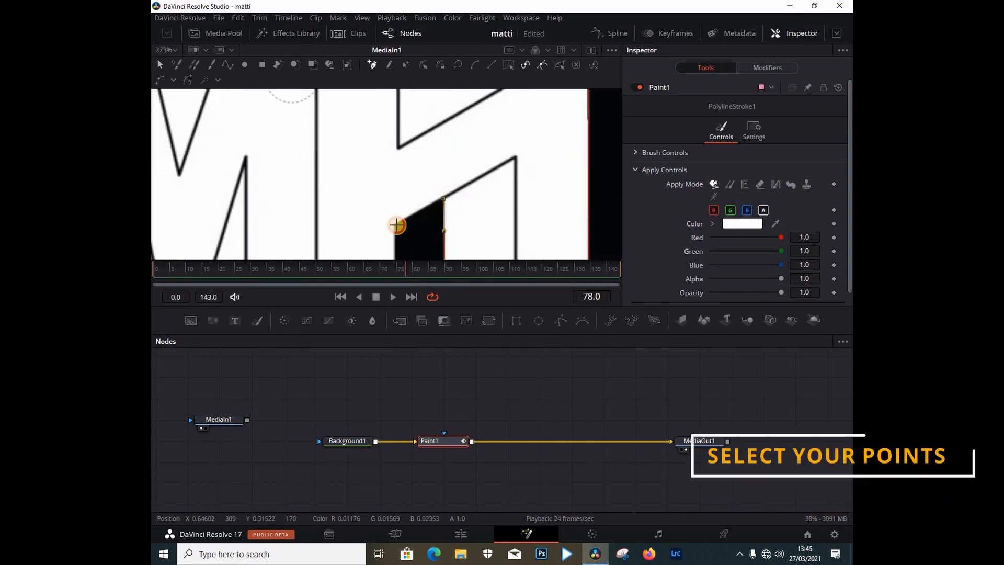
pyautogui.scroll(5, 266, 144)
pyautogui.click(266, 144)
pyautogui.click(266, 231)
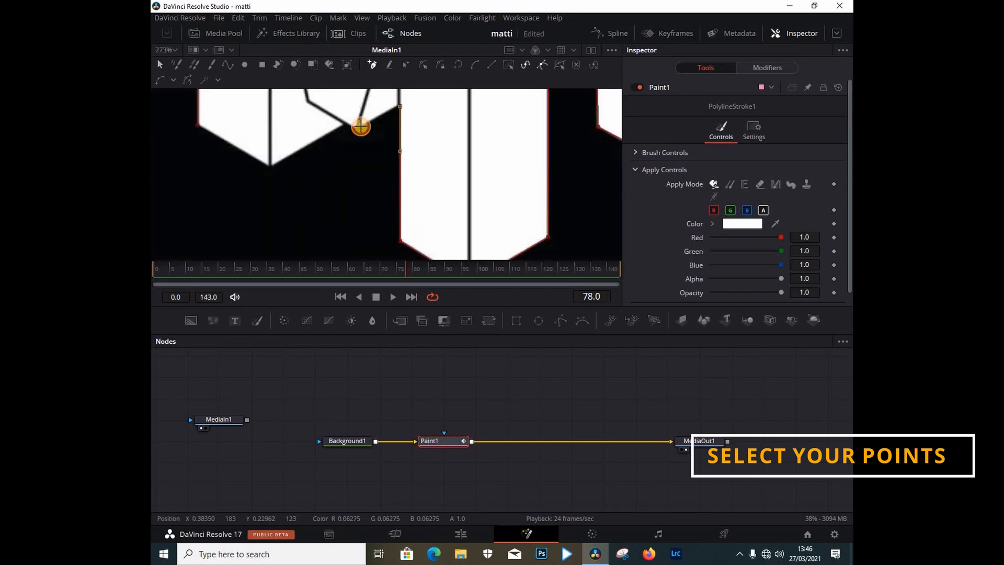
pyautogui.scroll(5, 260, 175)
pyautogui.click(260, 175)
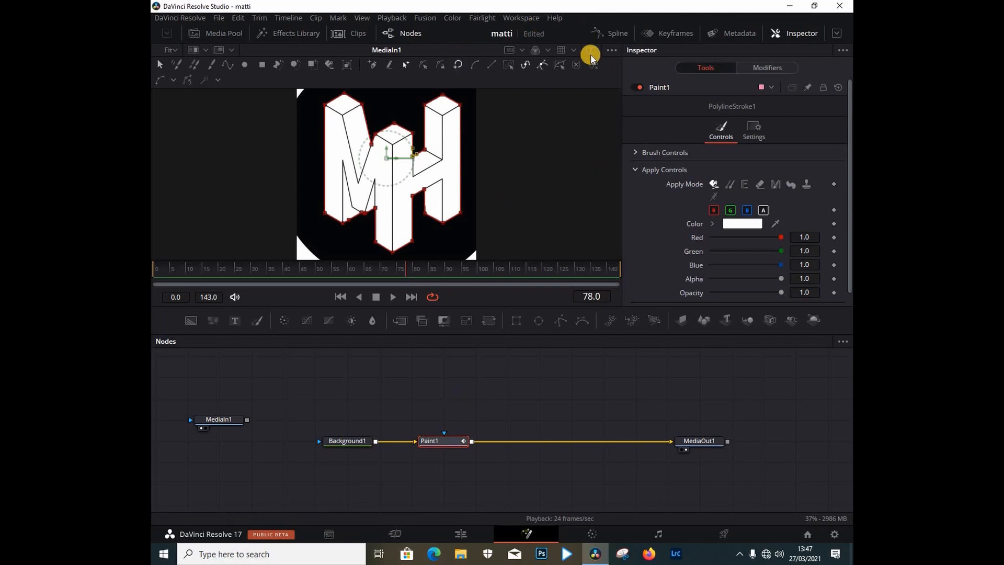
# Return to two viewers and set the outline stroke's brush size to 0.0058 and its softness to 1.468.
pyautogui.click(590, 54)
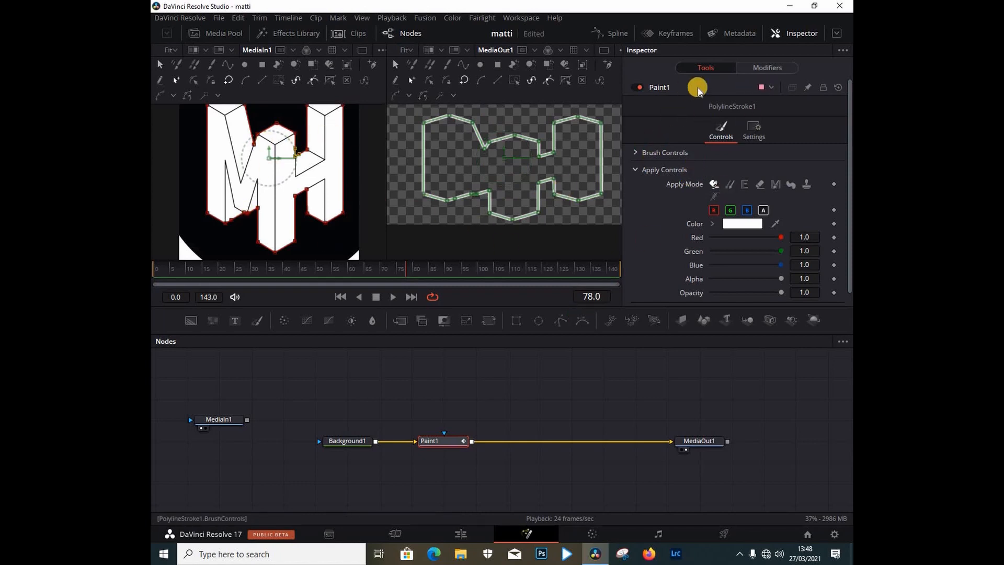
pyautogui.click(657, 155)
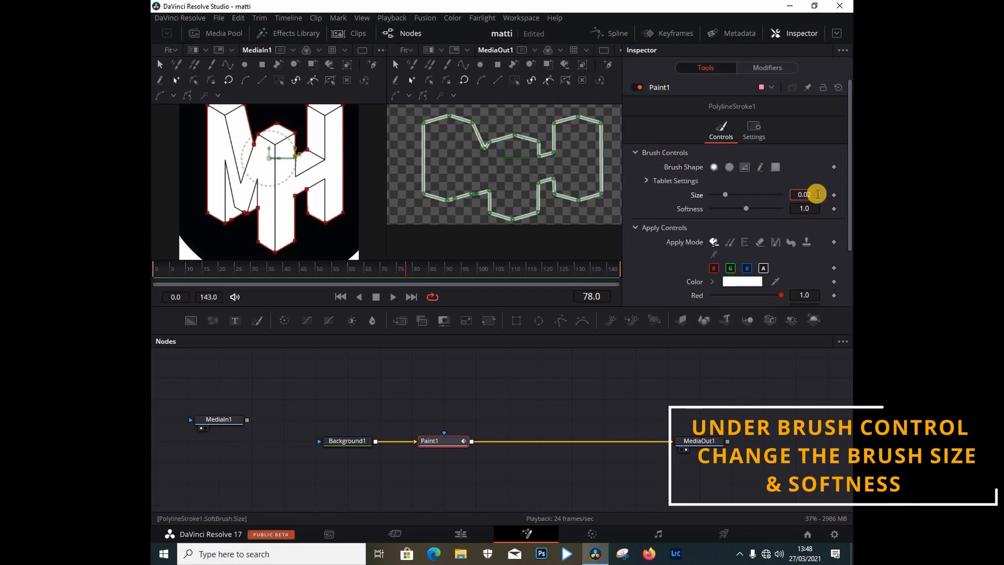
pyautogui.press('BackSpace')
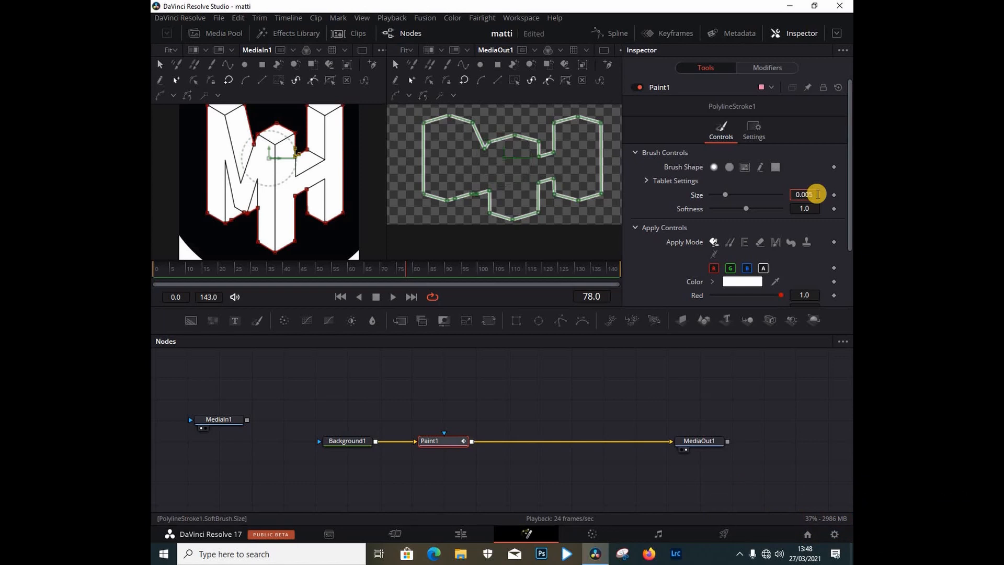
pyautogui.click(669, 196)
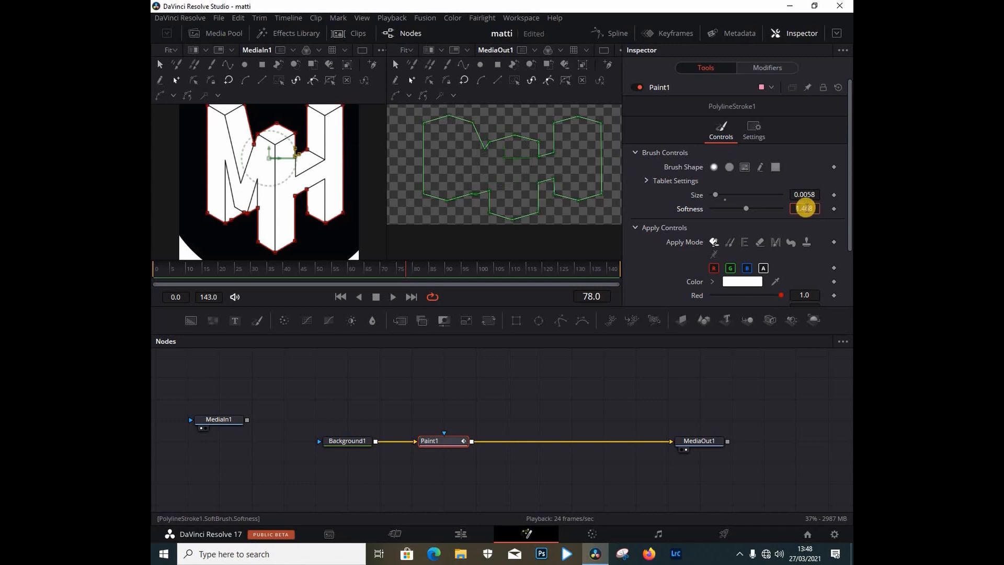
pyautogui.click(654, 203)
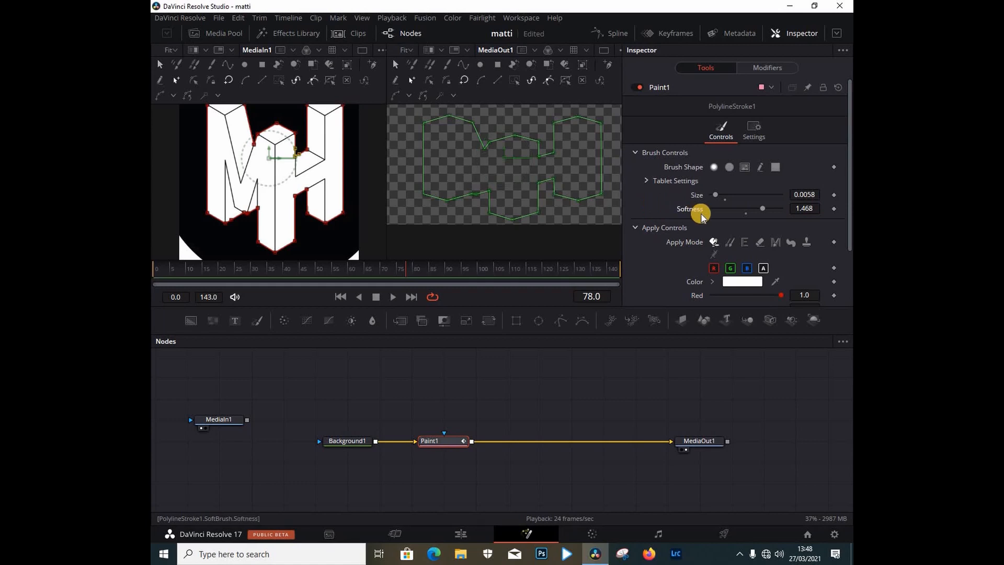
# Keyframe the stroke's Write On end from 0.0 at frame 5 to its maximum at frame 30.
pyautogui.scroll(-2, 702, 214)
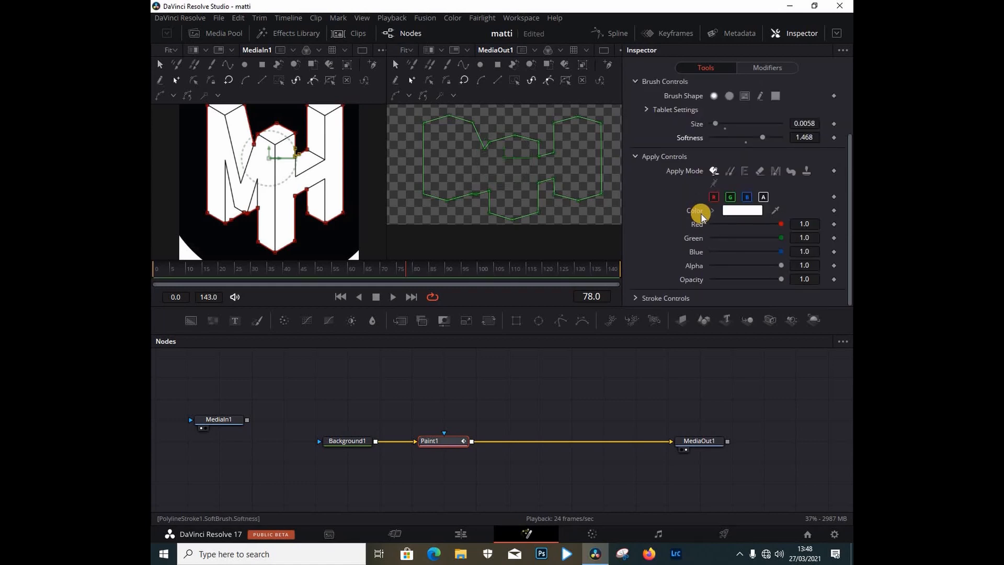
pyautogui.click(642, 297)
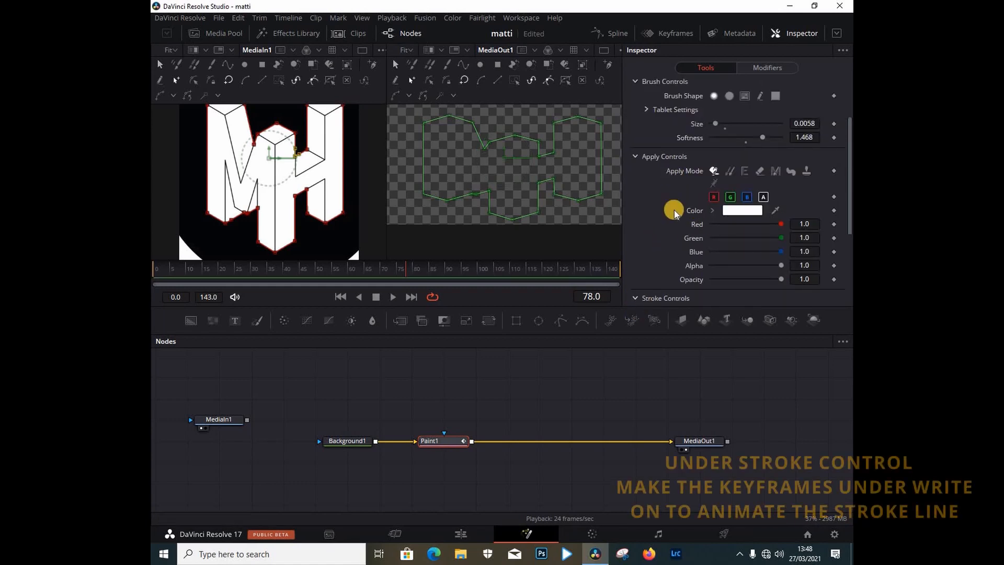
pyautogui.scroll(-4, 672, 209)
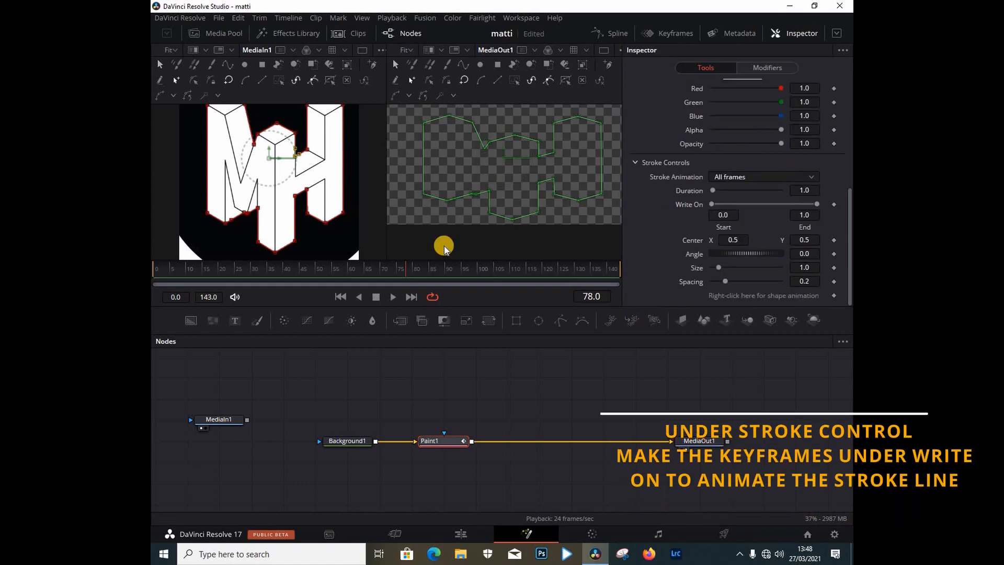
pyautogui.click(171, 269)
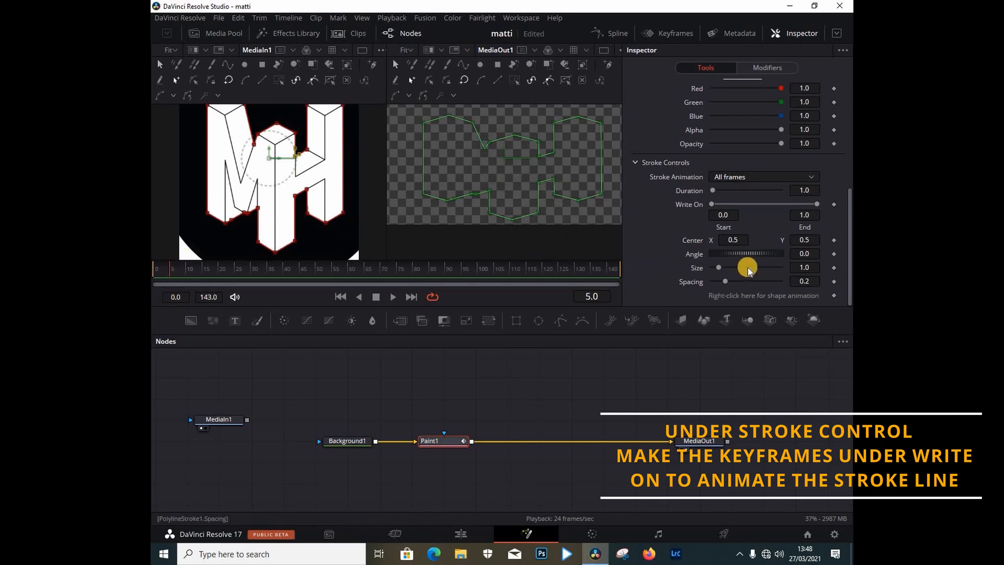
pyautogui.moveTo(814, 205); pyautogui.dragTo(716, 204)
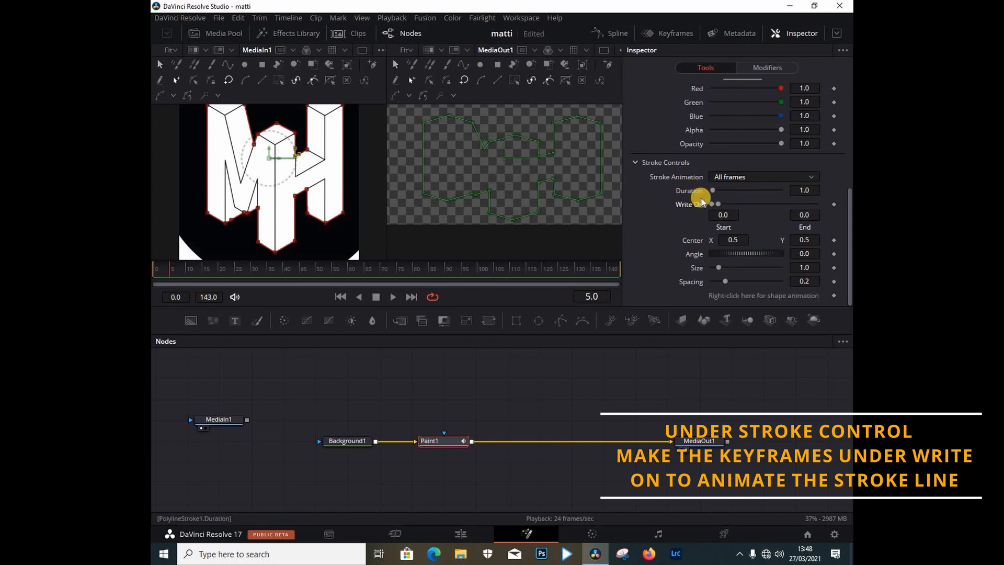
pyautogui.click(834, 204)
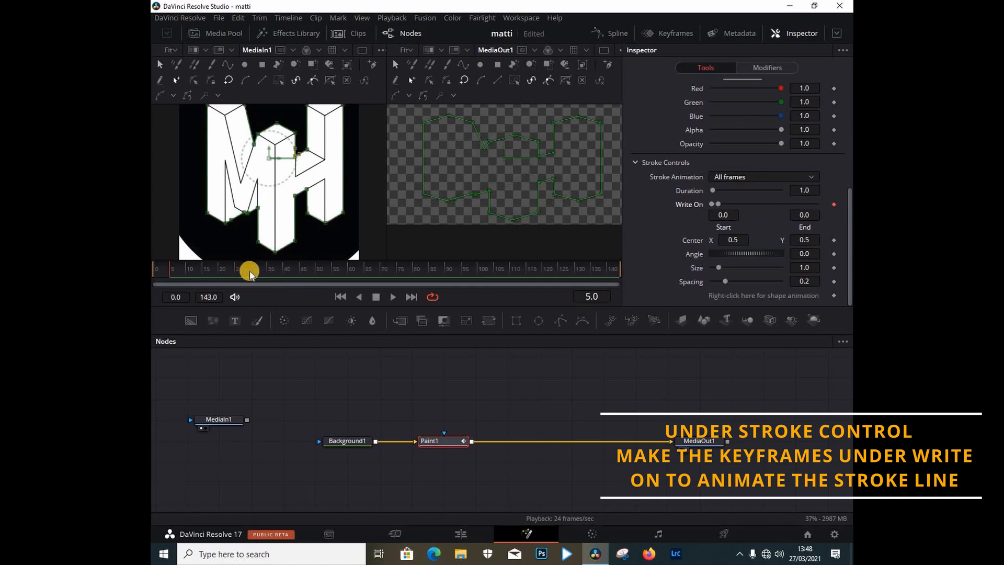
pyautogui.click(251, 271)
pyautogui.moveTo(716, 204); pyautogui.dragTo(839, 205)
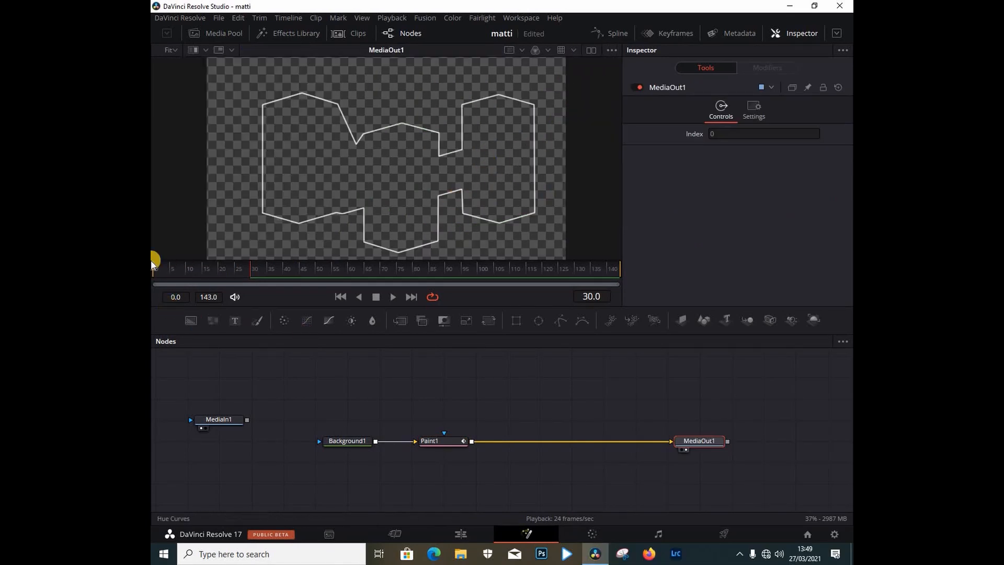
# Play back the outline's write-on animation from around frame 5 and check it in the output viewer.
pyautogui.moveTo(162, 271); pyautogui.dragTo(170, 270)
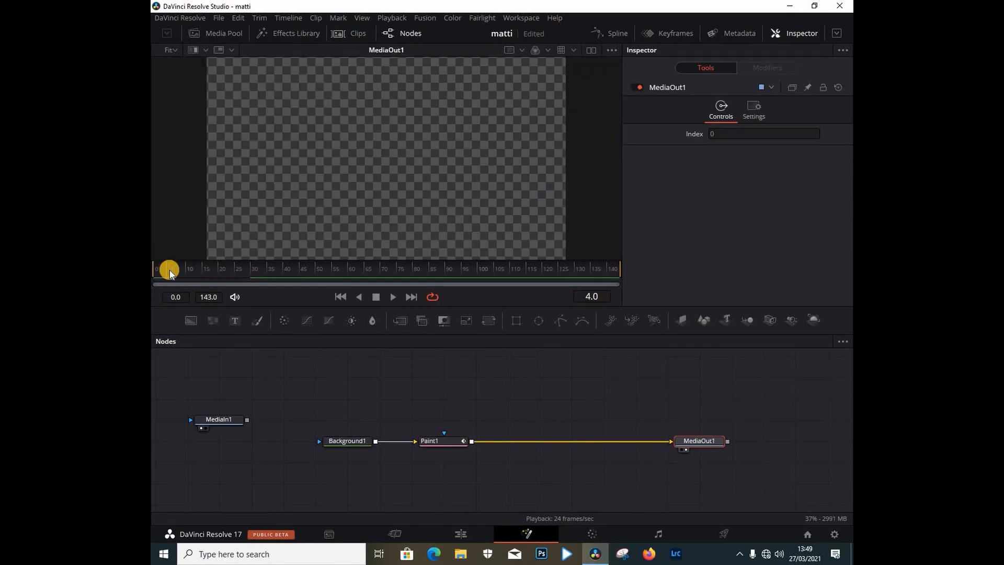
pyautogui.press('space')
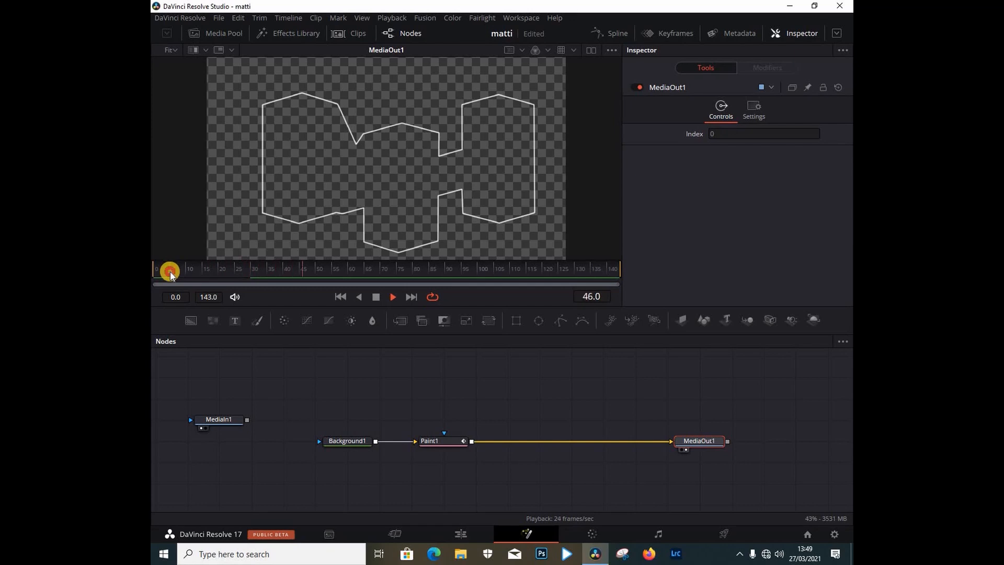
pyautogui.click(170, 272)
pyautogui.click(171, 271)
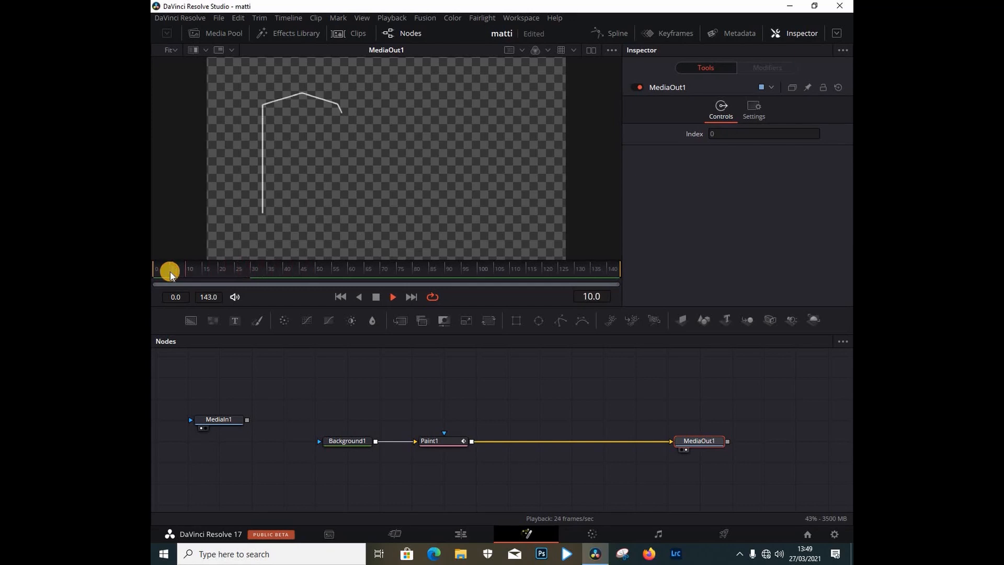
pyautogui.click(170, 272)
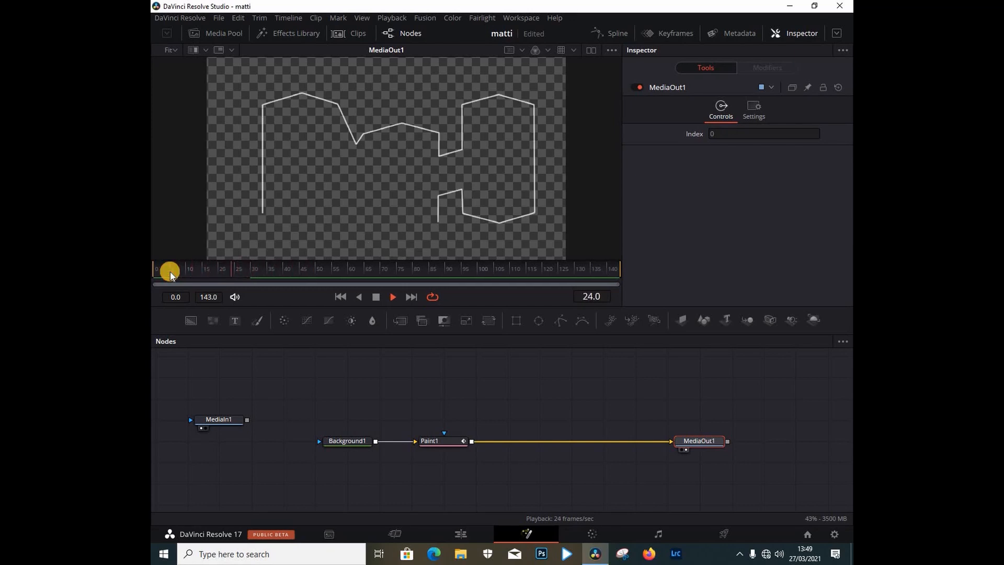
pyautogui.press('space')
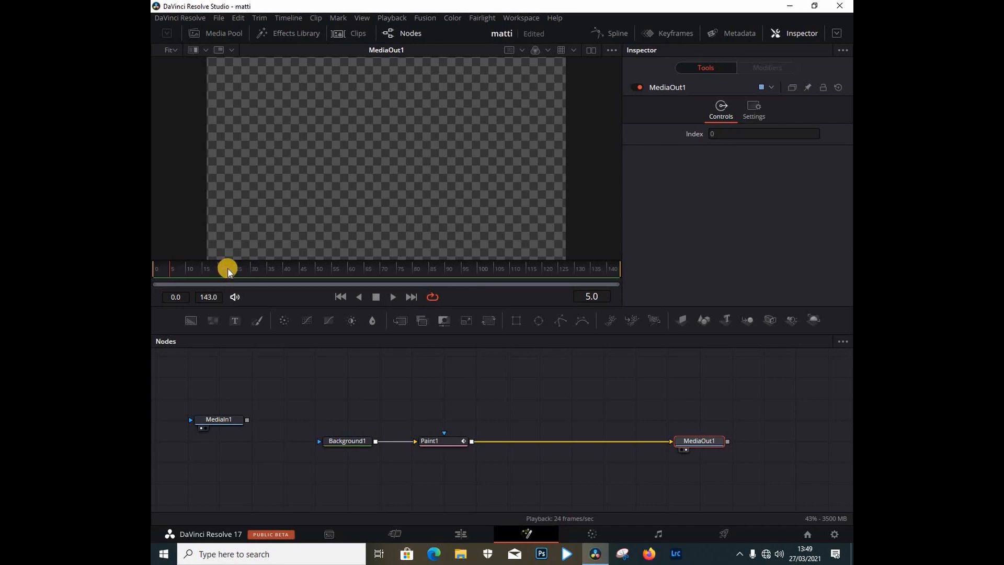
# Add a second Paint node fed by Background1 and combine it with Paint1 through a Merge node ahead of MediaOut1.
pyautogui.click(454, 440)
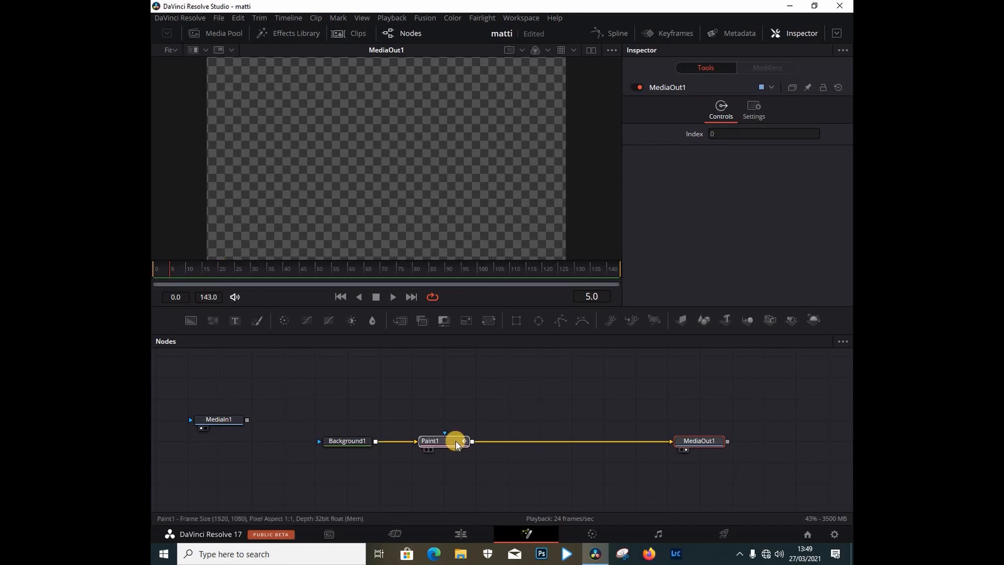
pyautogui.click(590, 51)
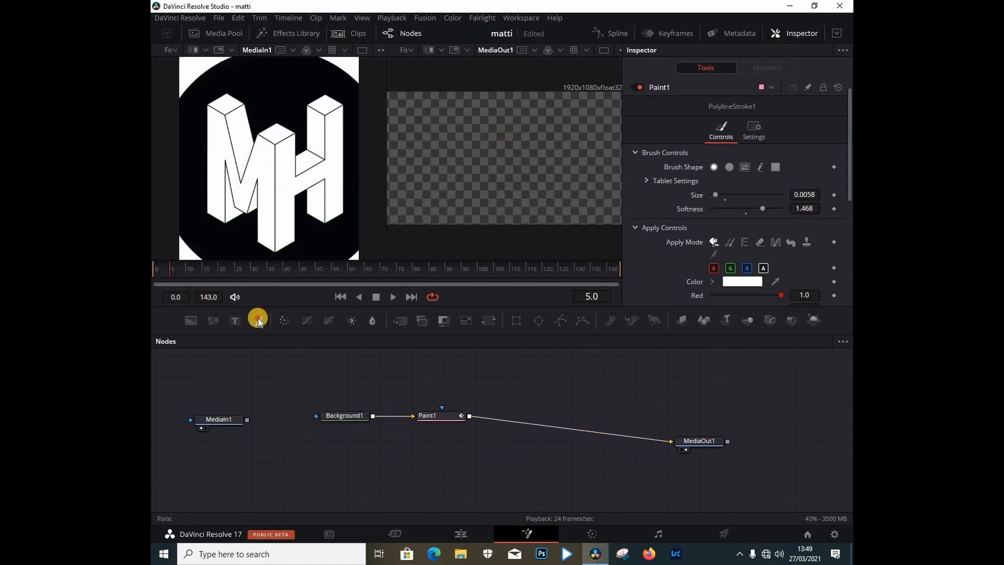
pyautogui.moveTo(258, 320)
pyautogui.mouseDown()
pyautogui.moveTo(471, 457)
pyautogui.moveTo(442, 454)
pyautogui.moveTo(445, 430)
pyautogui.mouseUp()
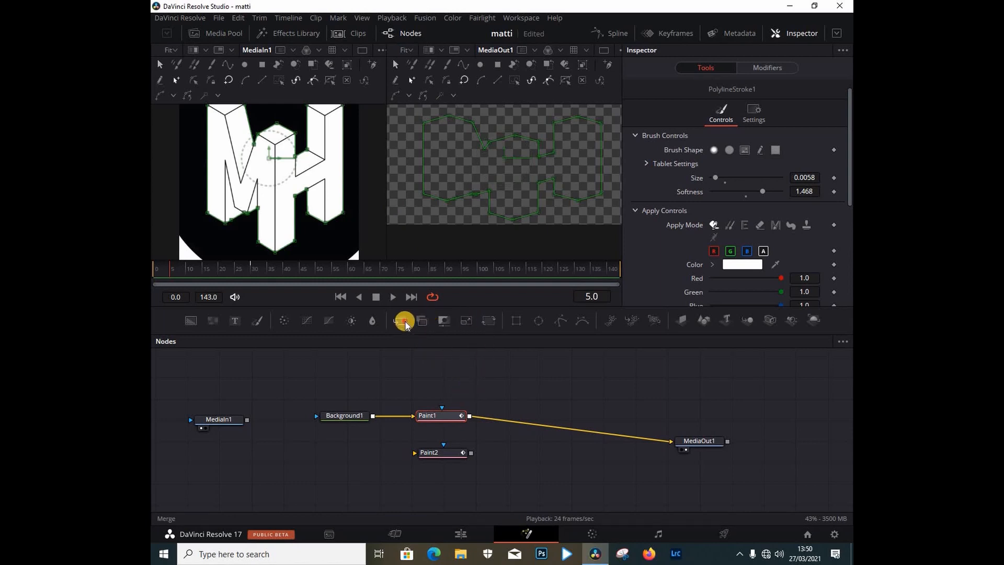
pyautogui.moveTo(403, 320)
pyautogui.mouseDown()
pyautogui.moveTo(538, 450)
pyautogui.moveTo(543, 416)
pyautogui.mouseUp()
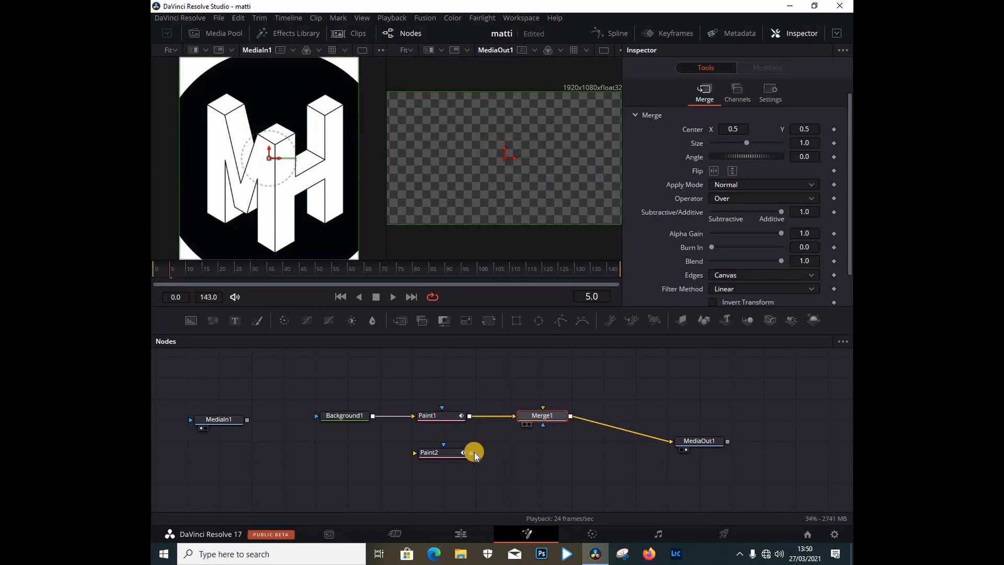
pyautogui.moveTo(471, 453)
pyautogui.mouseDown()
pyautogui.moveTo(543, 413)
pyautogui.moveTo(554, 418)
pyautogui.mouseUp()
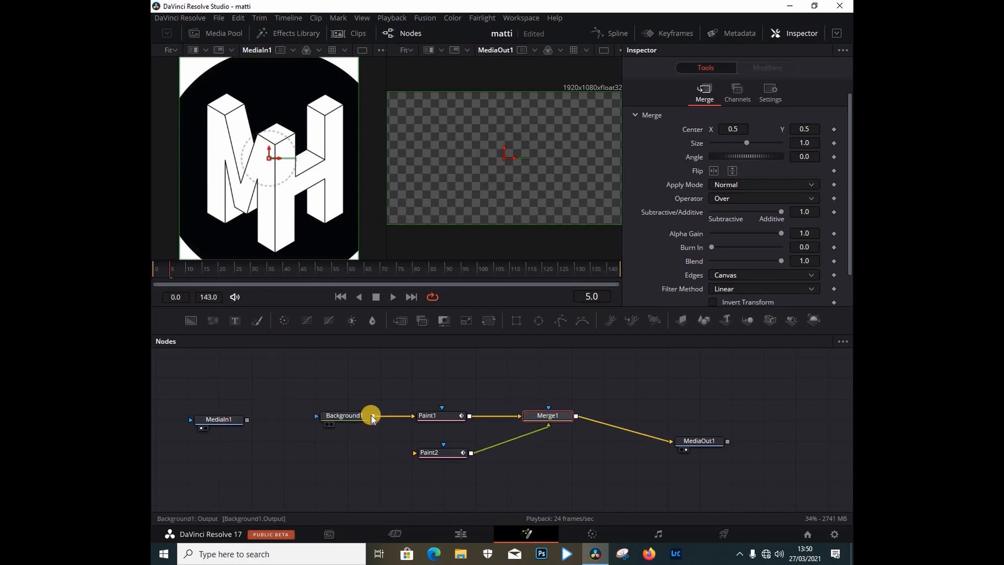
pyautogui.moveTo(373, 416); pyautogui.dragTo(436, 454)
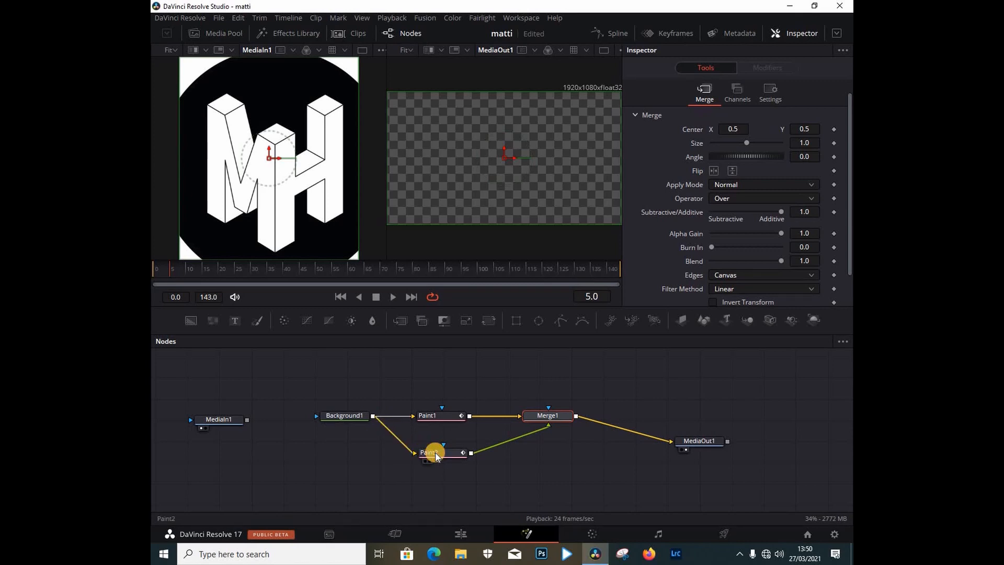
# Activate the PolylineStroke tool on the Paint2 node and show only the logo viewer.
pyautogui.click(434, 452)
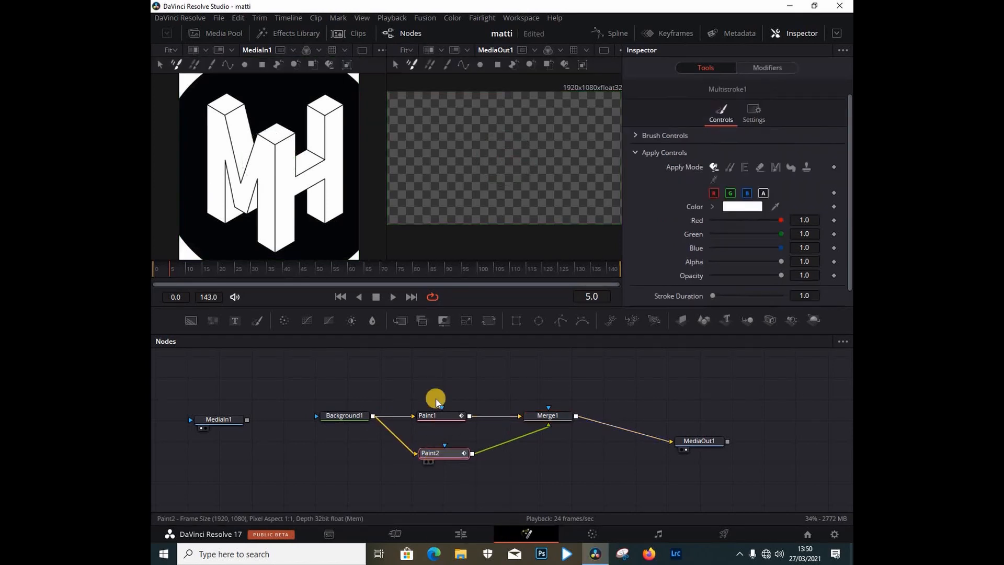
pyautogui.click(464, 65)
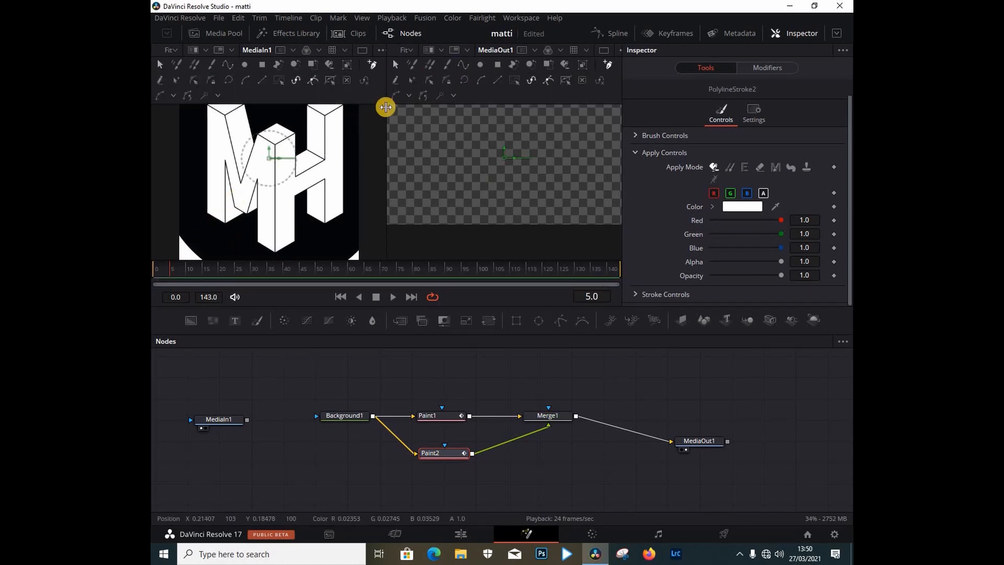
pyautogui.click(362, 50)
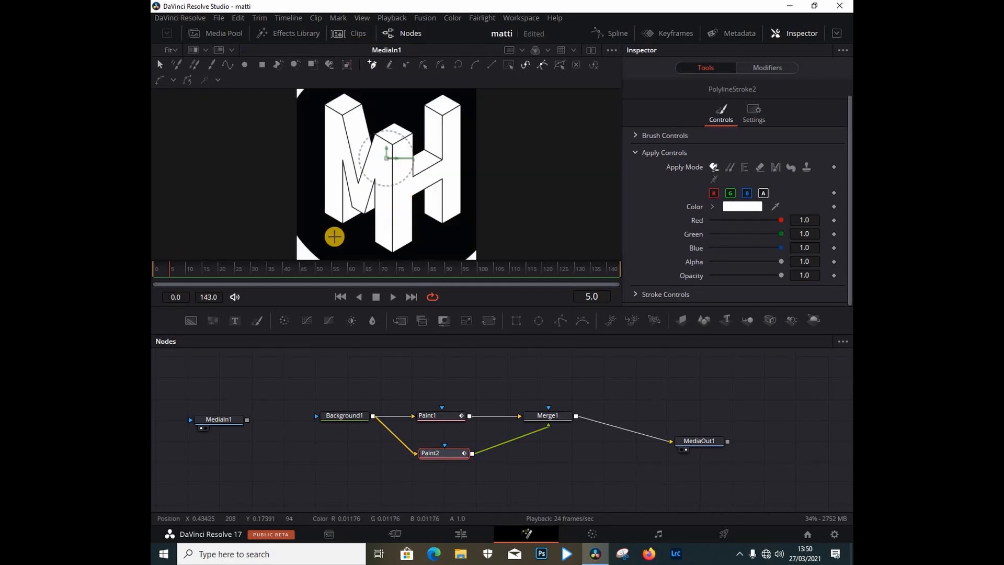
# Trace from the M's lower outer corner along the bottom edge and inner leg lines to the tip beside the middle column.
pyautogui.scroll(5, 335, 233)
pyautogui.click(314, 193)
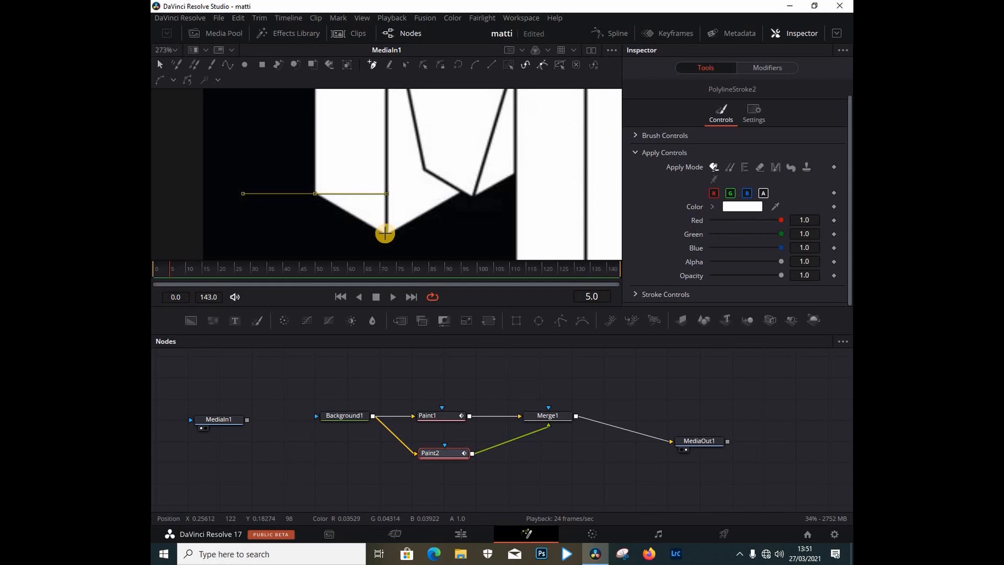
pyautogui.click(385, 233)
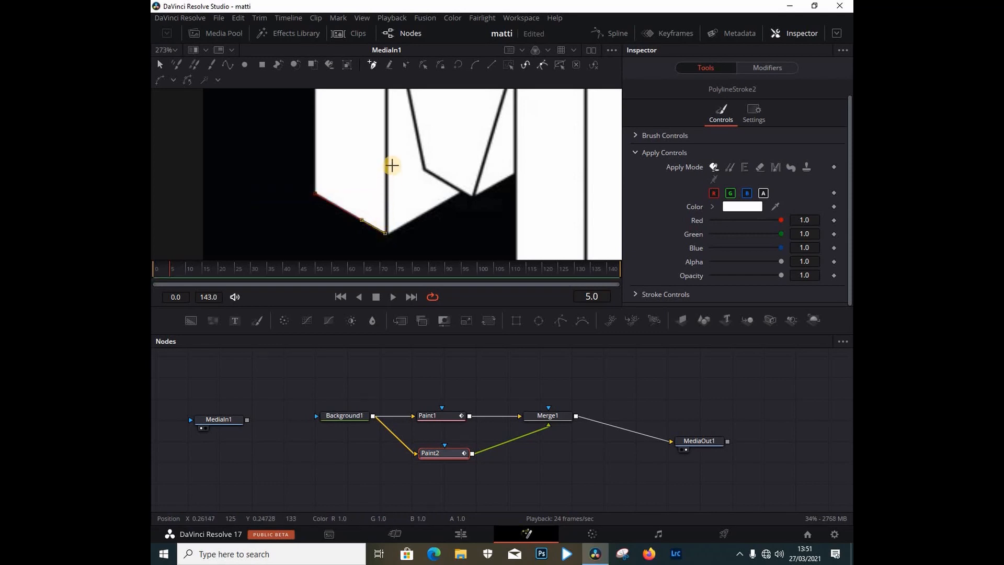
pyautogui.scroll(5, 391, 165)
pyautogui.click(386, 150)
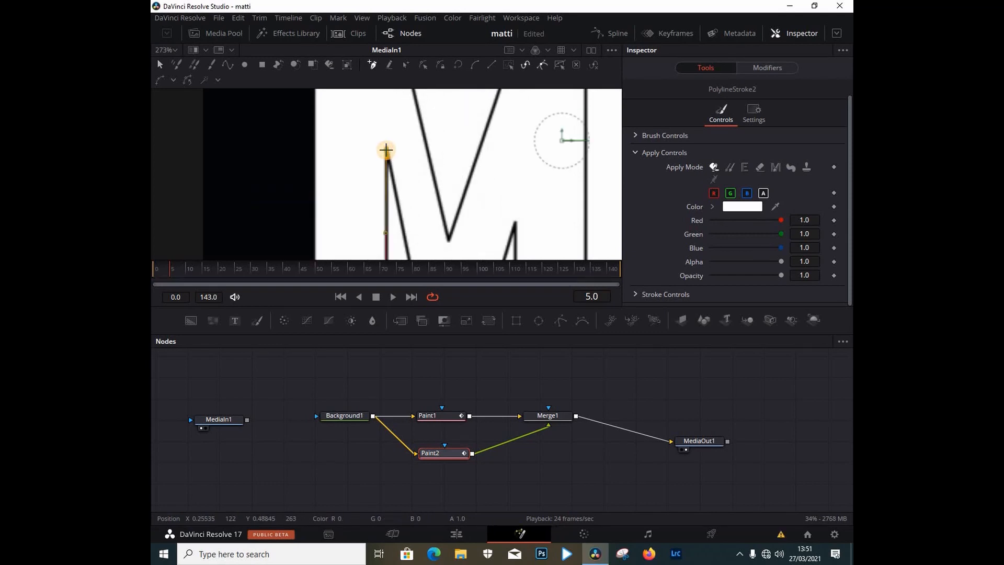
pyautogui.scroll(-5, 386, 150)
pyautogui.click(423, 169)
pyautogui.click(473, 197)
pyautogui.scroll(5, 472, 197)
pyautogui.click(515, 222)
# Continue the stroke down the middle column's side, around its bottom corner, up its centre line and to its upper corner beside the M.
pyautogui.scroll(-7, 515, 222)
pyautogui.click(516, 242)
pyautogui.scroll(-3, 515, 242)
pyautogui.click(586, 183)
pyautogui.scroll(-6, 588, 184)
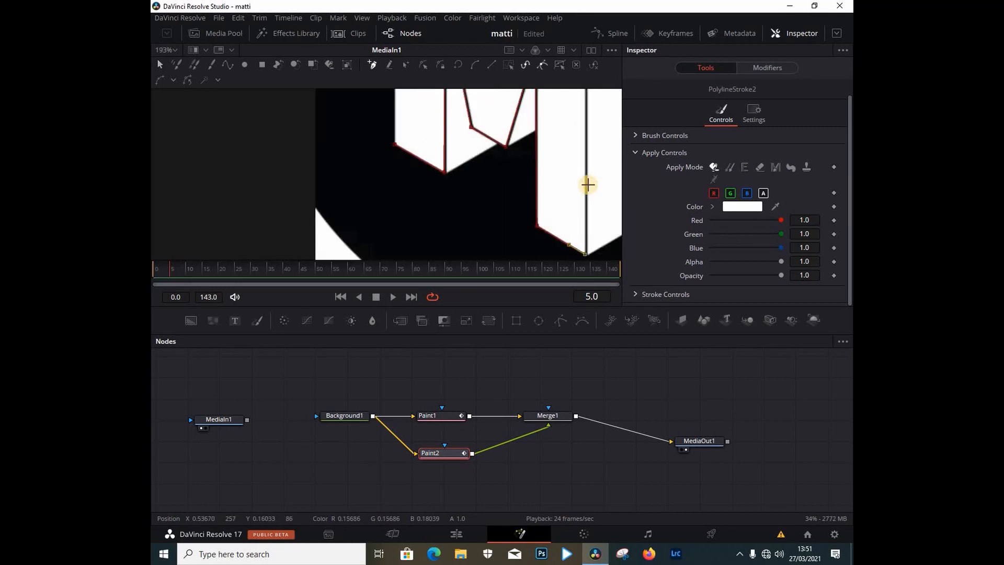
pyautogui.scroll(3, 417, 206)
pyautogui.scroll(1, 416, 206)
pyautogui.click(379, 152)
pyautogui.click(355, 140)
pyautogui.click(332, 204)
pyautogui.scroll(3, 360, 135)
pyautogui.click(343, 152)
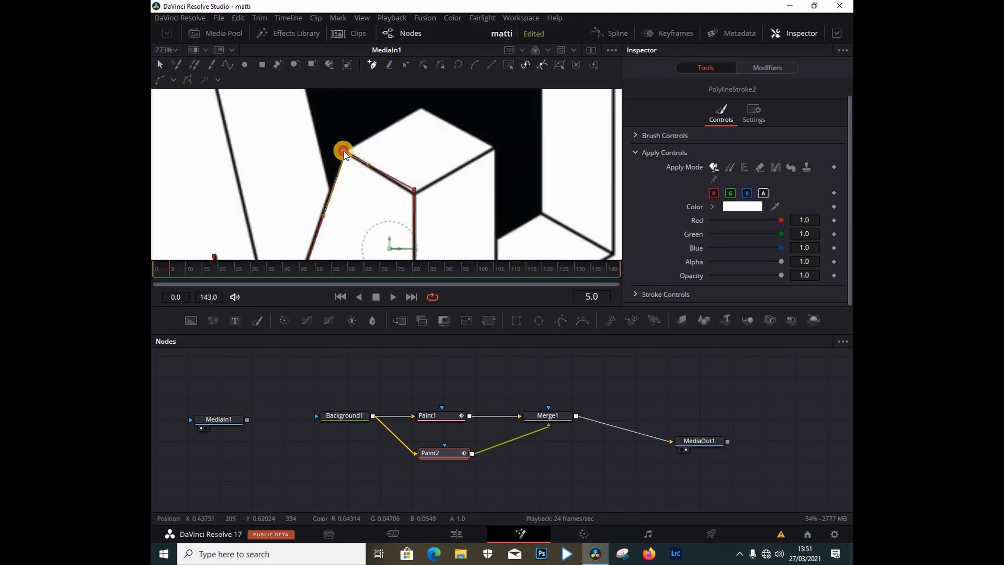
# Extend the inner-line stroke from the middle column through the M's V point and up to its top outer corner.
pyautogui.scroll(-8, 345, 188)
pyautogui.scroll(6, 418, 211)
pyautogui.click(414, 130)
pyautogui.scroll(-3, 335, 178)
pyautogui.click(280, 212)
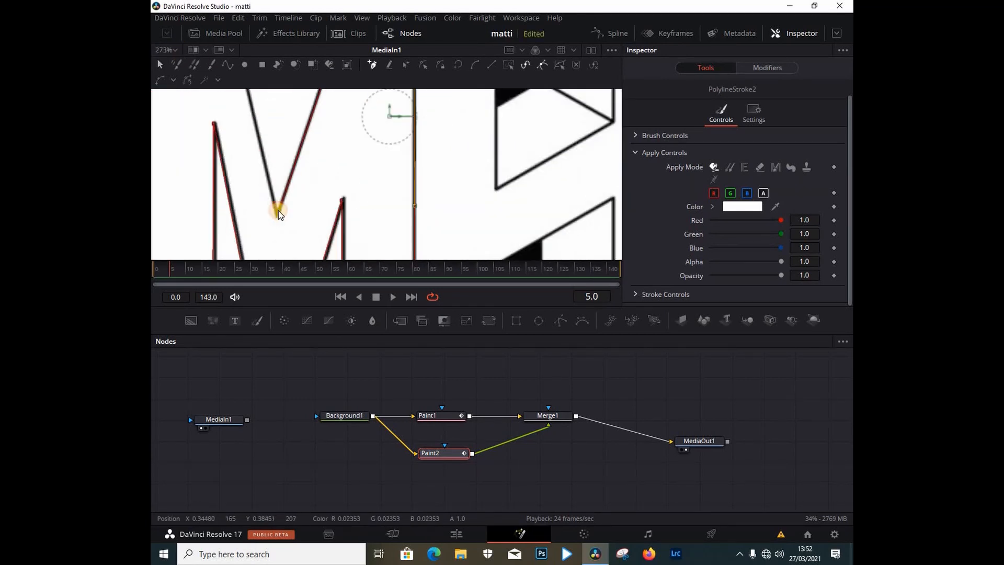
pyautogui.scroll(8, 246, 178)
pyautogui.click(213, 142)
pyautogui.scroll(2, 213, 141)
pyautogui.click(187, 118)
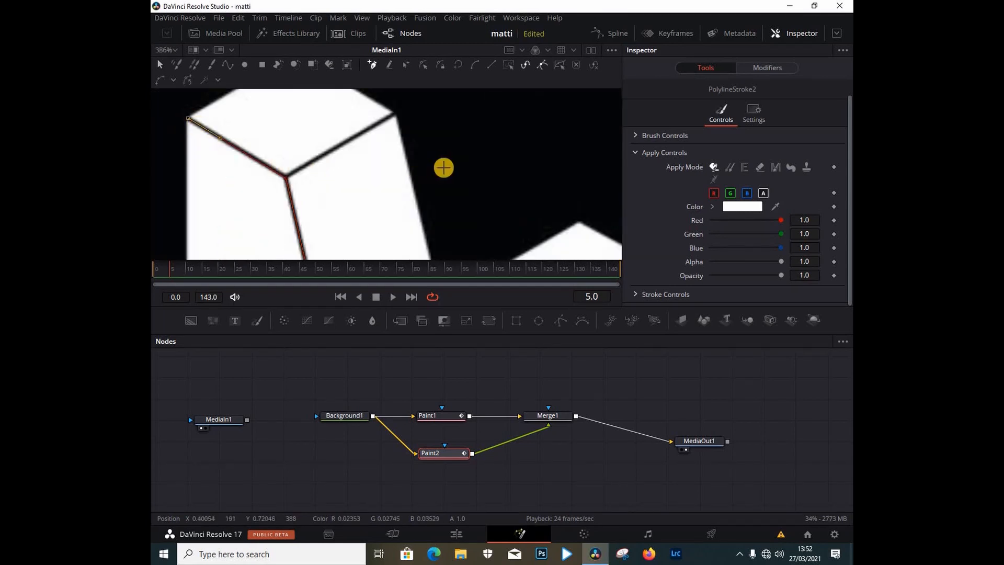
pyautogui.scroll(-4, 457, 150)
pyautogui.scroll(2, 458, 151)
pyautogui.scroll(-2, 458, 151)
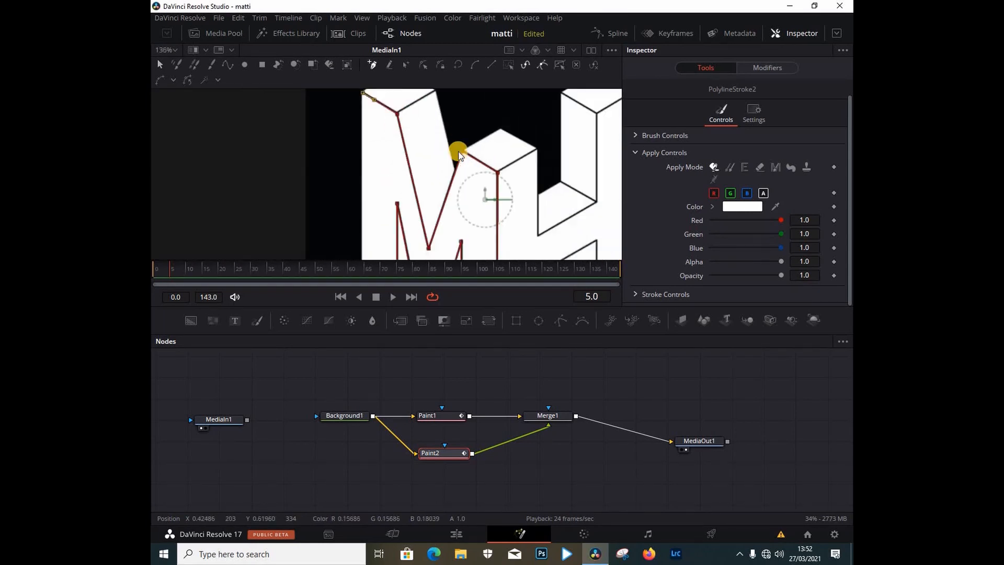
pyautogui.scroll(-3, 529, 179)
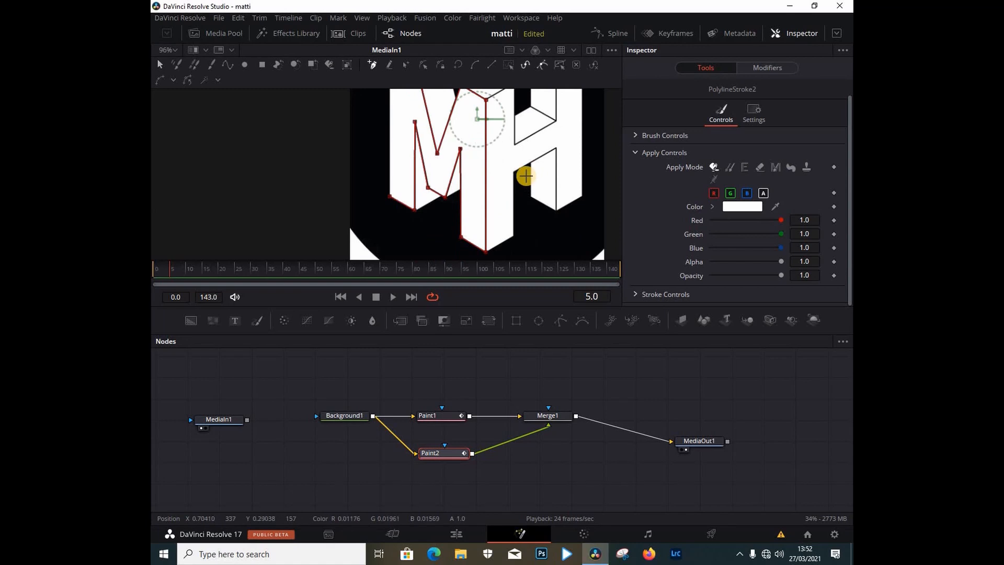
# Fit the logo in the viewer and set the inner-line stroke's brush size to 0.0058 and softness to 1.468.
pyautogui.scroll(-1, 522, 167)
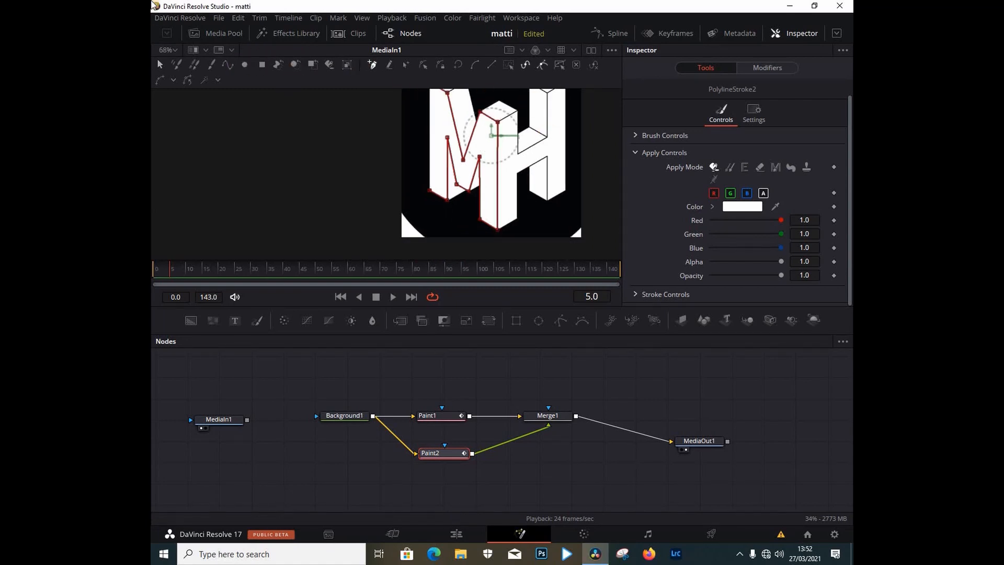
pyautogui.click(175, 48)
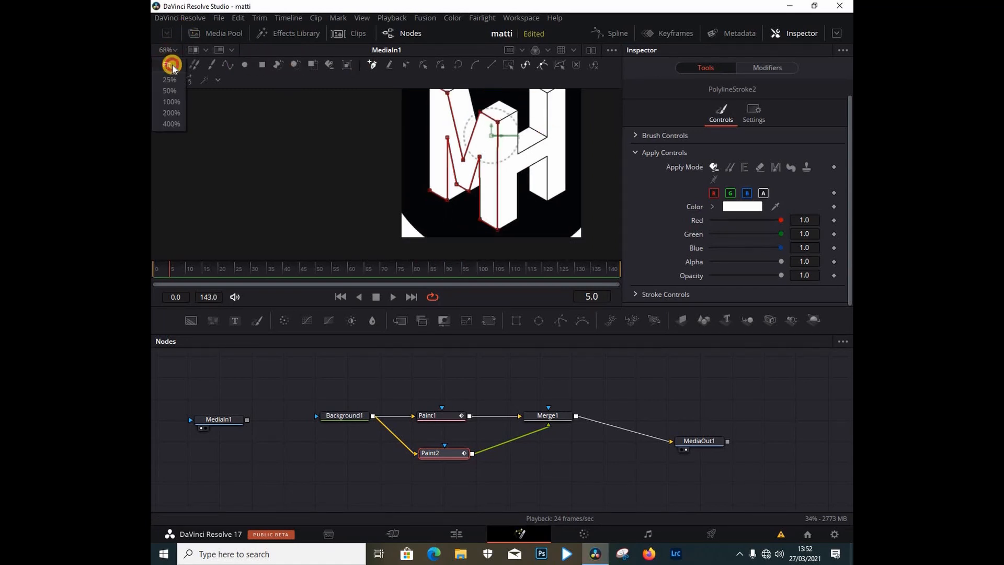
pyautogui.click(166, 59)
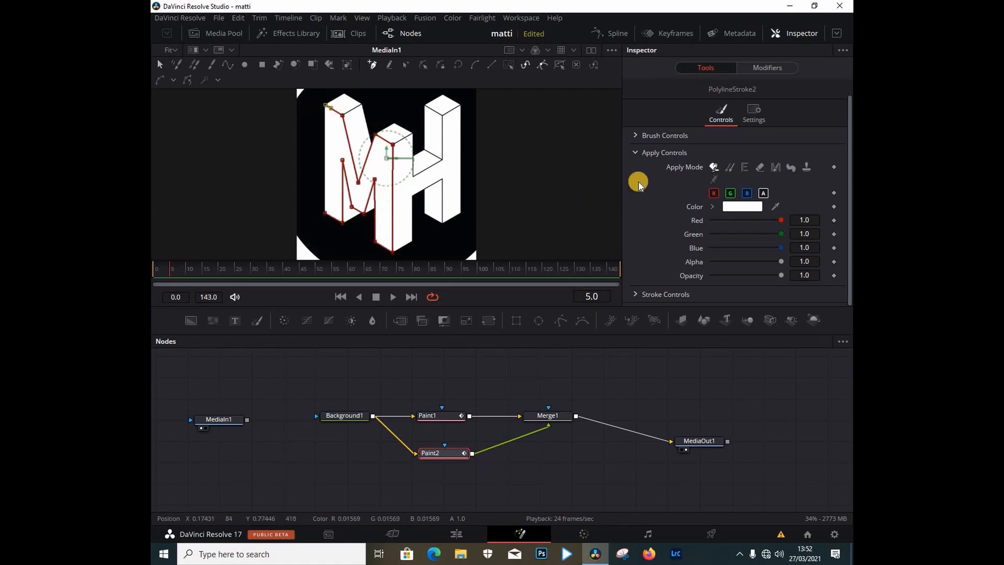
pyautogui.click(669, 135)
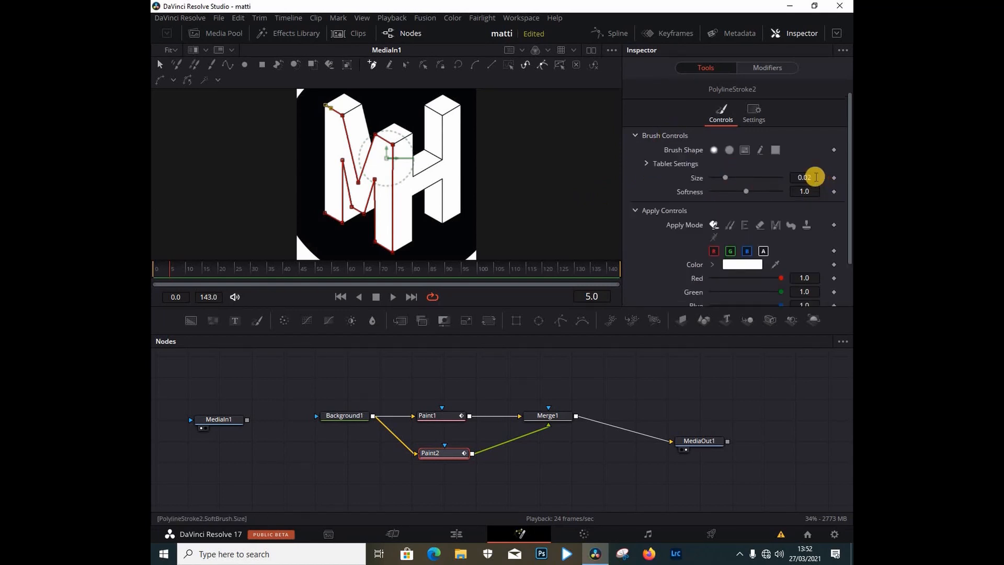
pyautogui.click(816, 178)
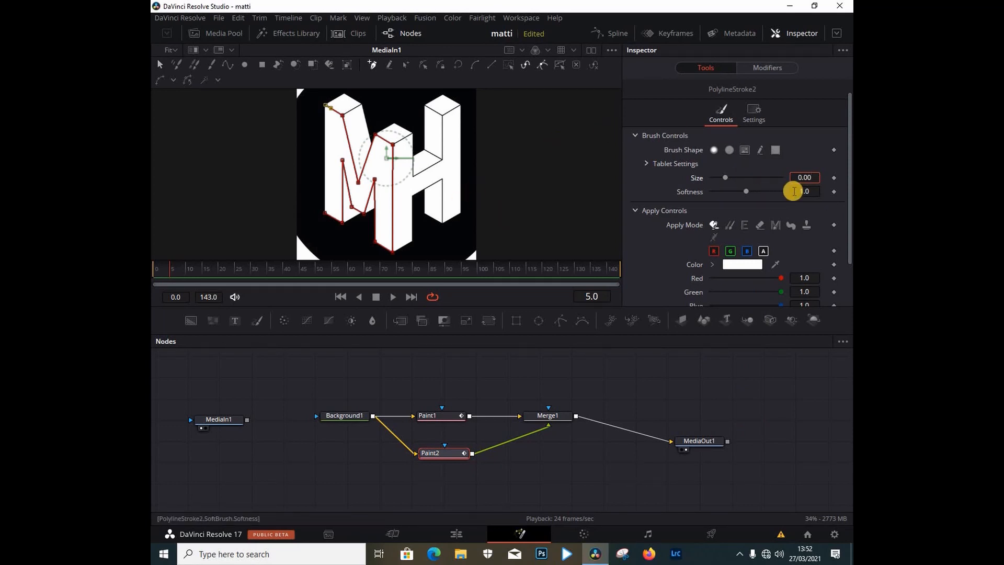
pyautogui.write('0.0058')
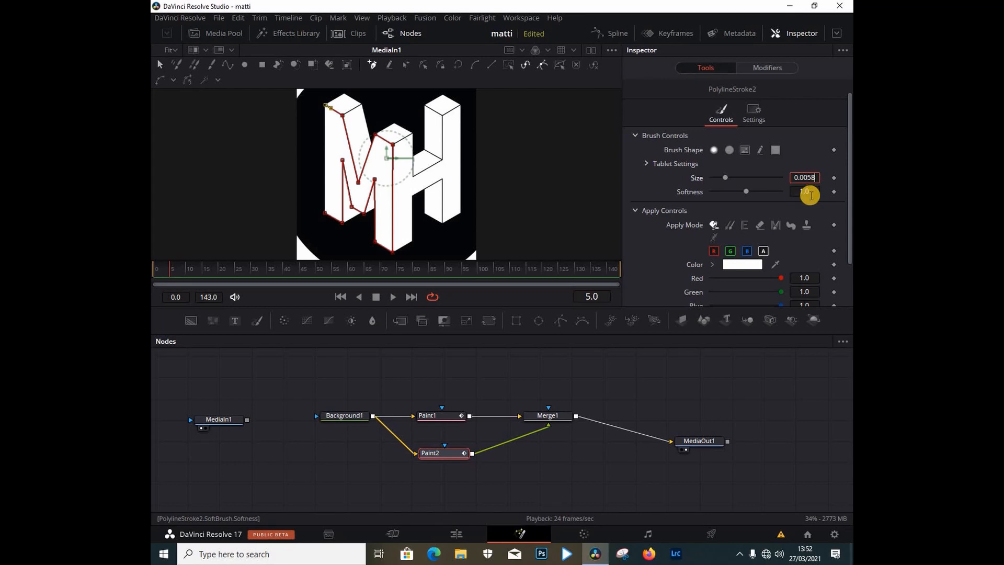
pyautogui.click(816, 192)
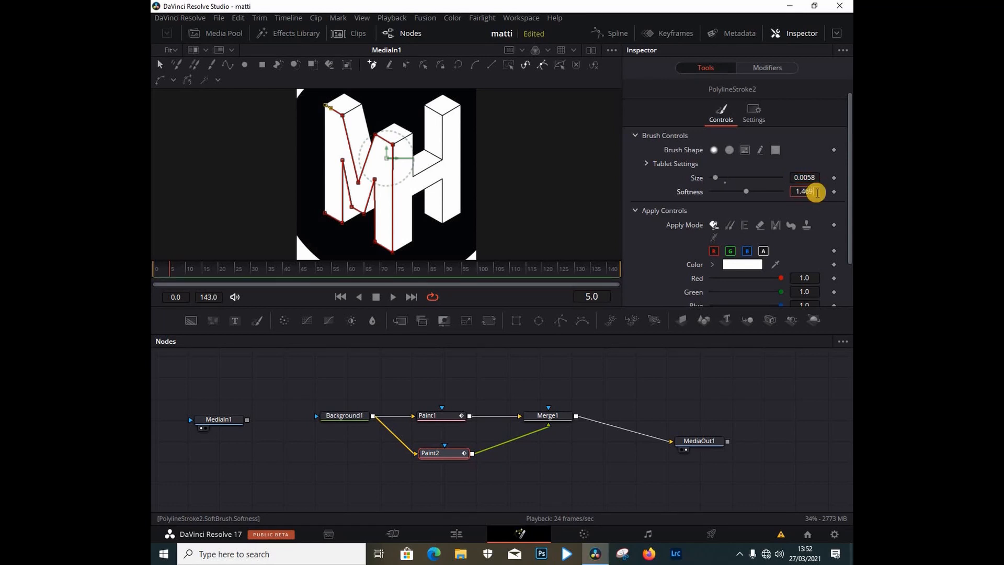
pyautogui.write('1.468')
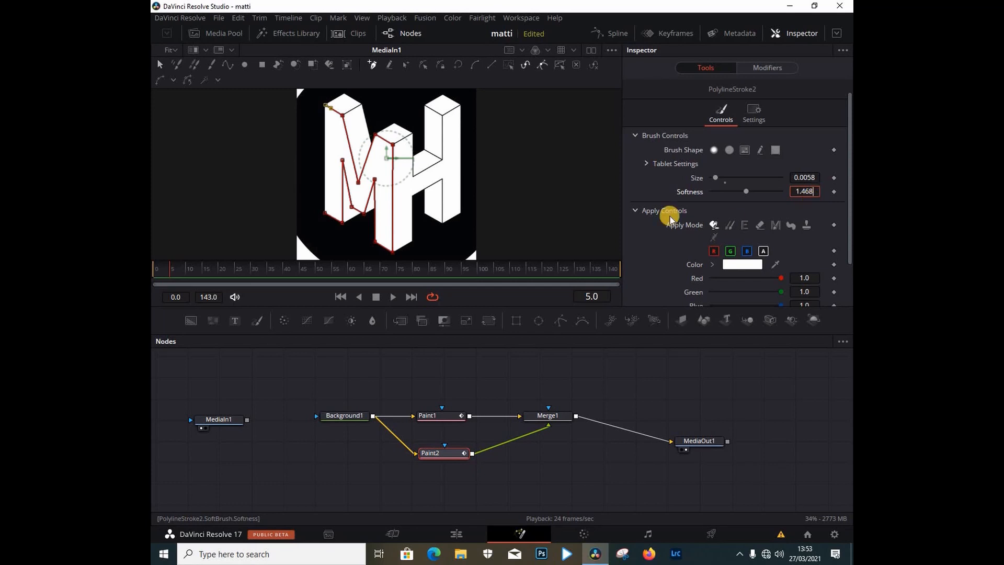
pyautogui.press('Return')
# Keyframe the inner-line stroke's Write On end at 1.0 on frame 35 and 0.0 on frame 10.
pyautogui.scroll(-2, 805, 198)
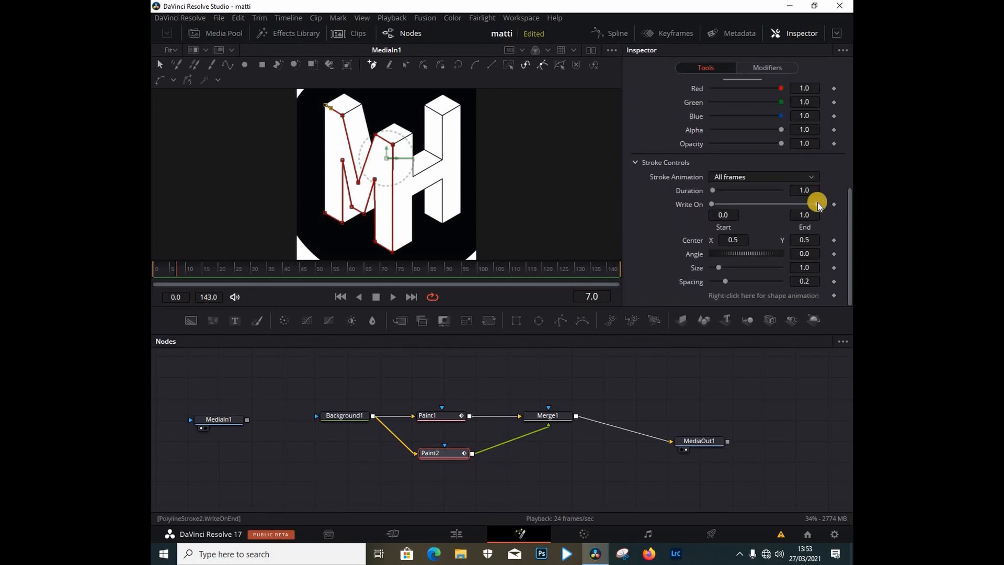
pyautogui.moveTo(818, 205); pyautogui.dragTo(685, 209)
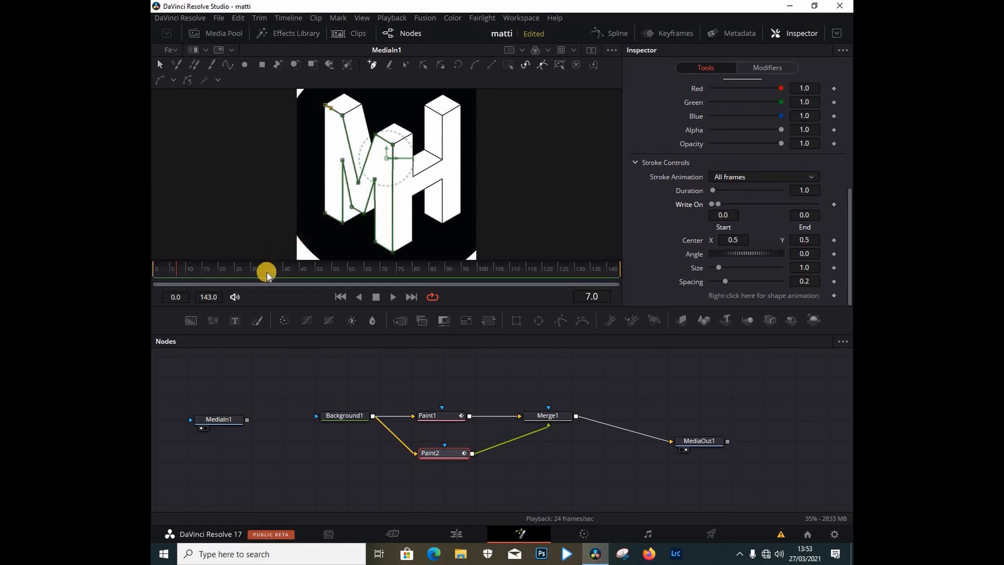
pyautogui.click(267, 271)
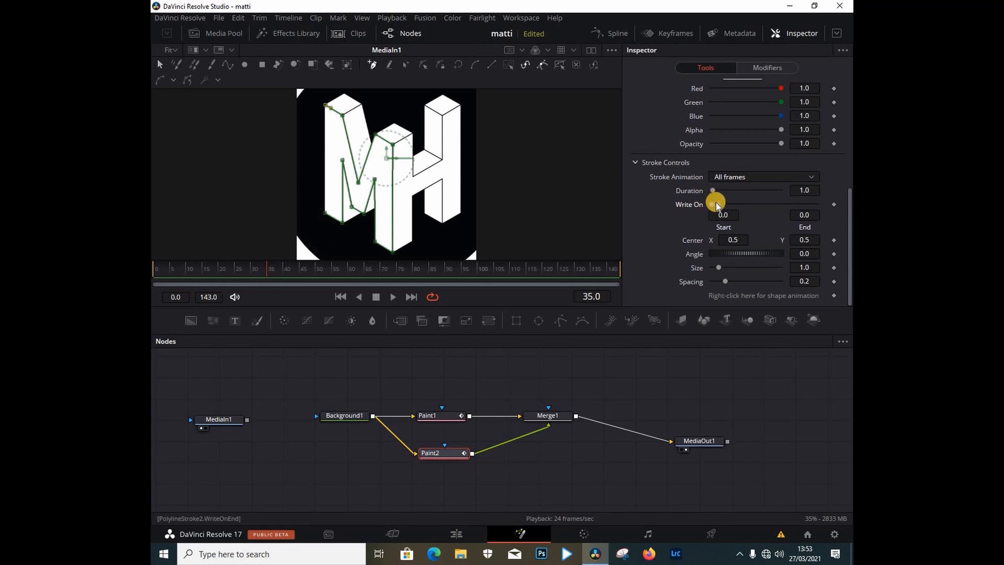
pyautogui.moveTo(718, 205); pyautogui.dragTo(843, 216)
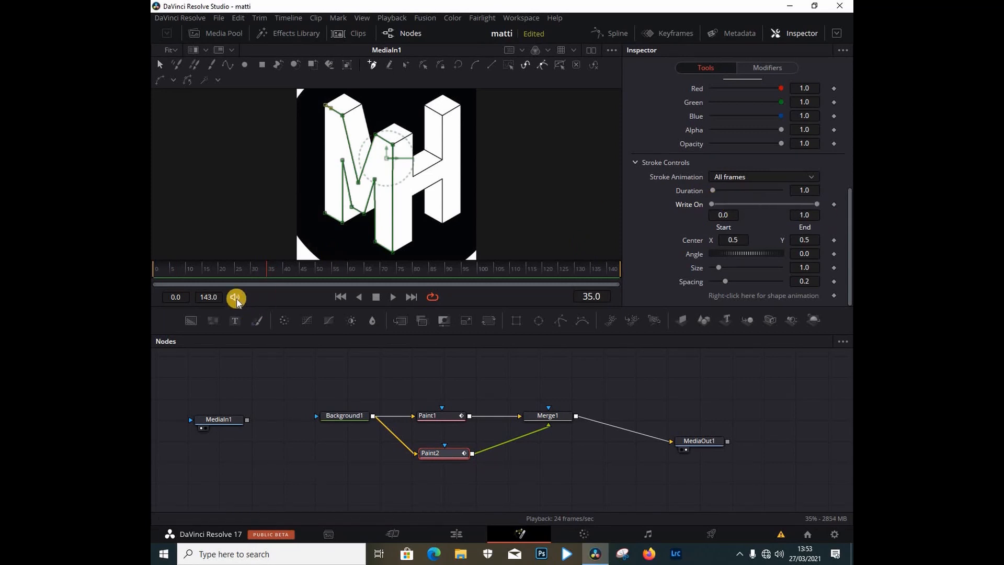
pyautogui.click(834, 205)
pyautogui.click(187, 274)
pyautogui.moveTo(817, 207); pyautogui.dragTo(612, 212)
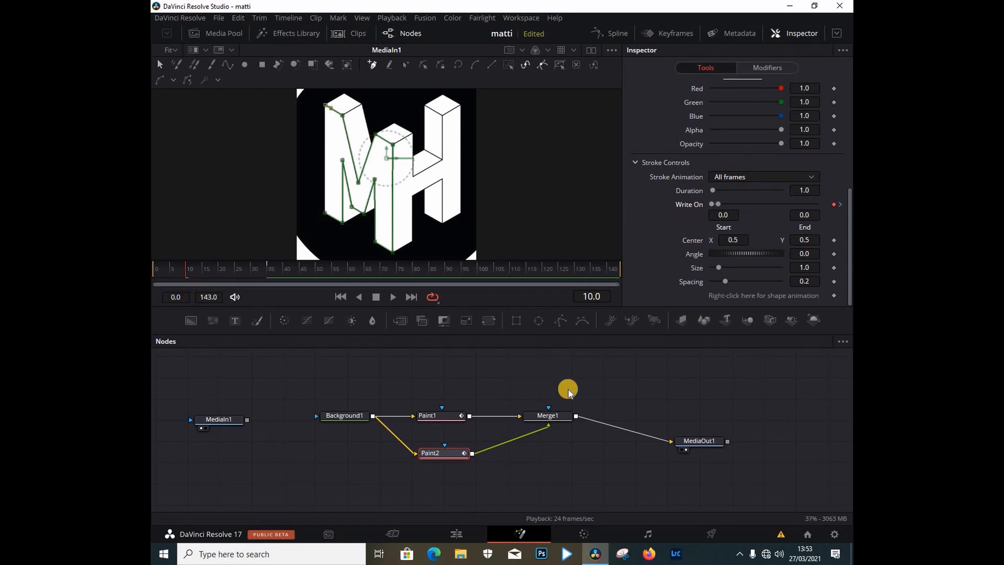
# Show the MediaOut1 viewer beside the logo and play and scrub through the write-on animation of both strokes.
pyautogui.click(700, 440)
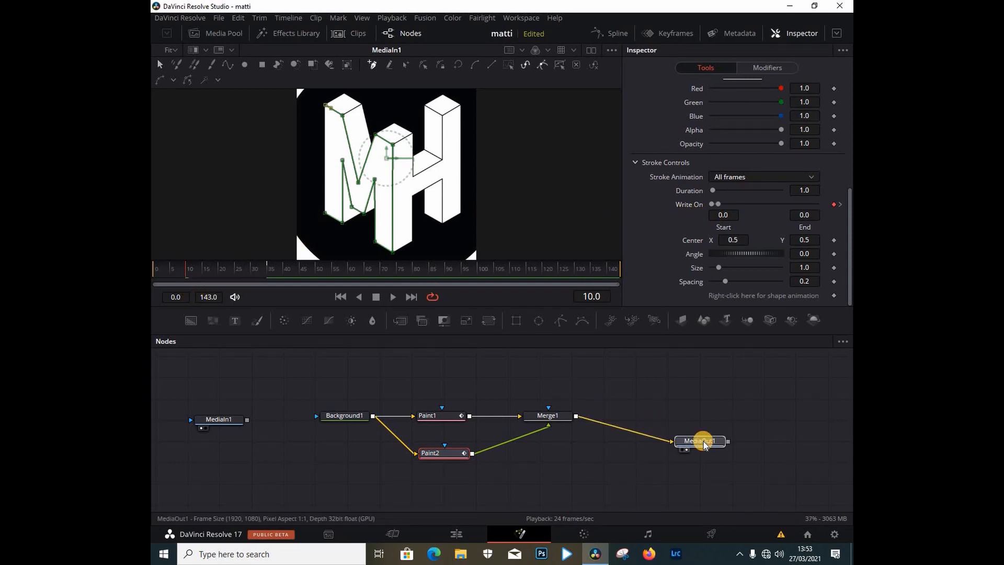
pyautogui.click(591, 50)
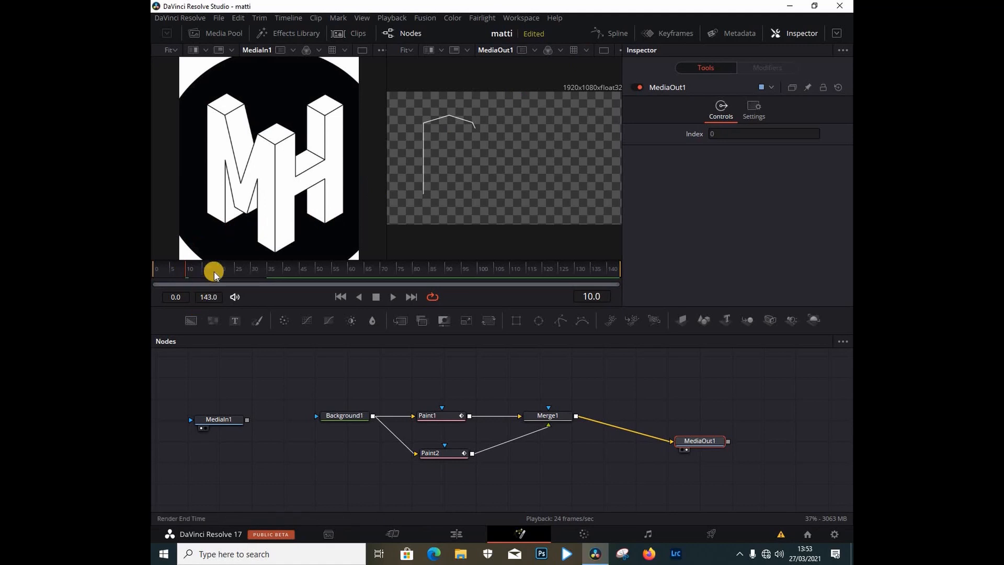
pyautogui.press('space')
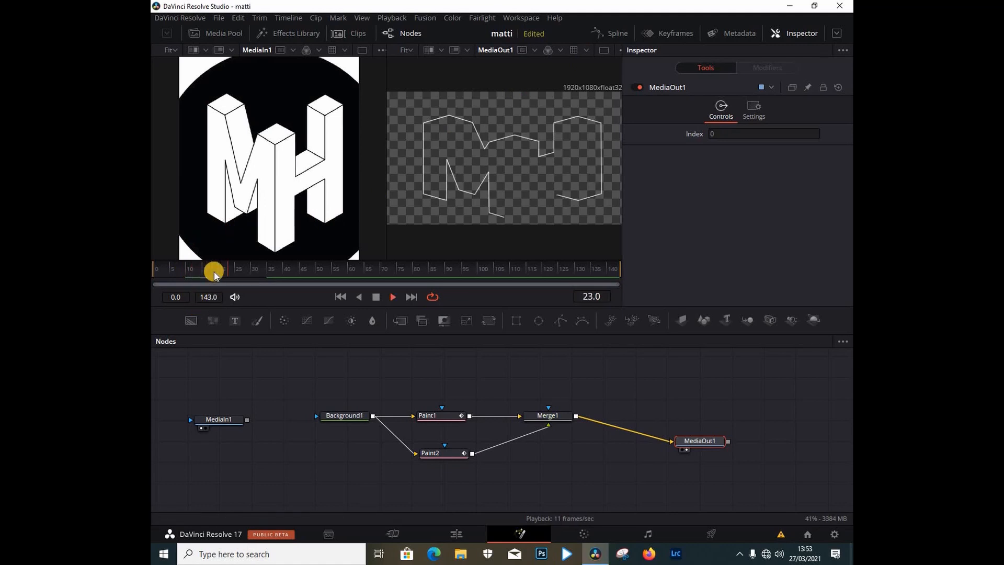
pyautogui.moveTo(214, 272); pyautogui.dragTo(172, 275)
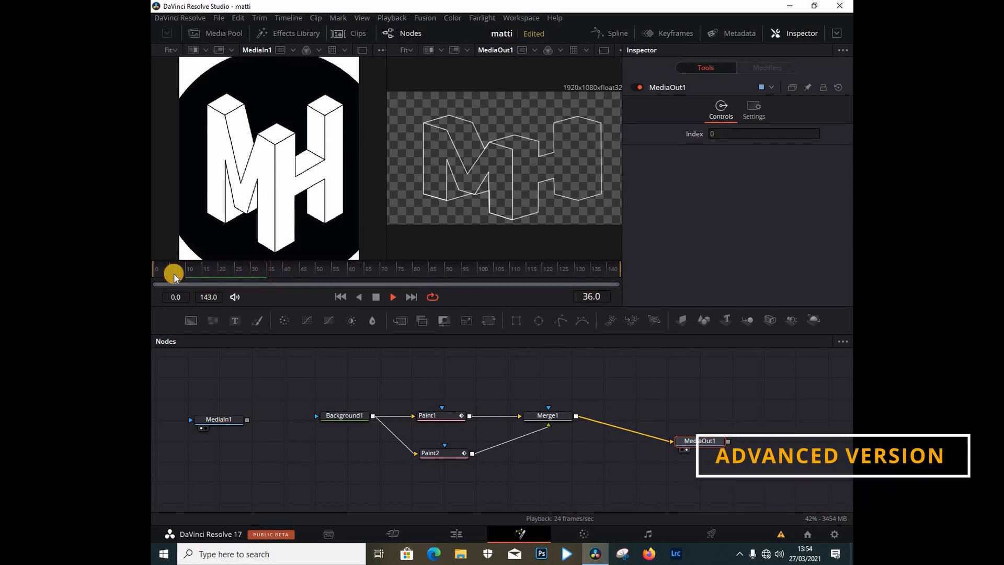
pyautogui.click(174, 273)
pyautogui.moveTo(187, 275); pyautogui.dragTo(240, 273)
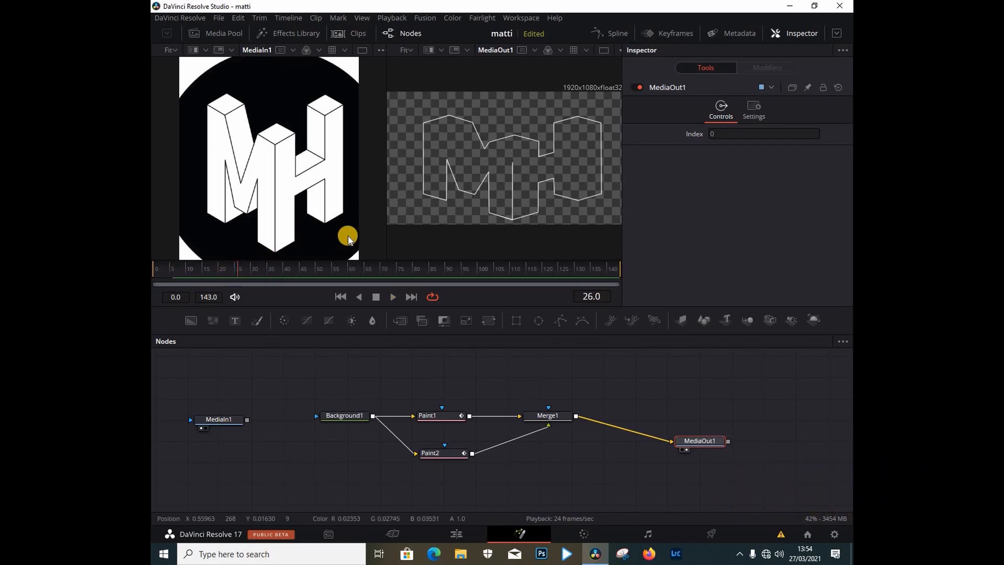
# Move the Paint1, Paint2 and Merge1 nodes upward to make room for more nodes below them.
pyautogui.click(444, 447)
pyautogui.moveTo(444, 448); pyautogui.dragTo(444, 429)
pyautogui.moveTo(554, 417); pyautogui.dragTo(553, 405)
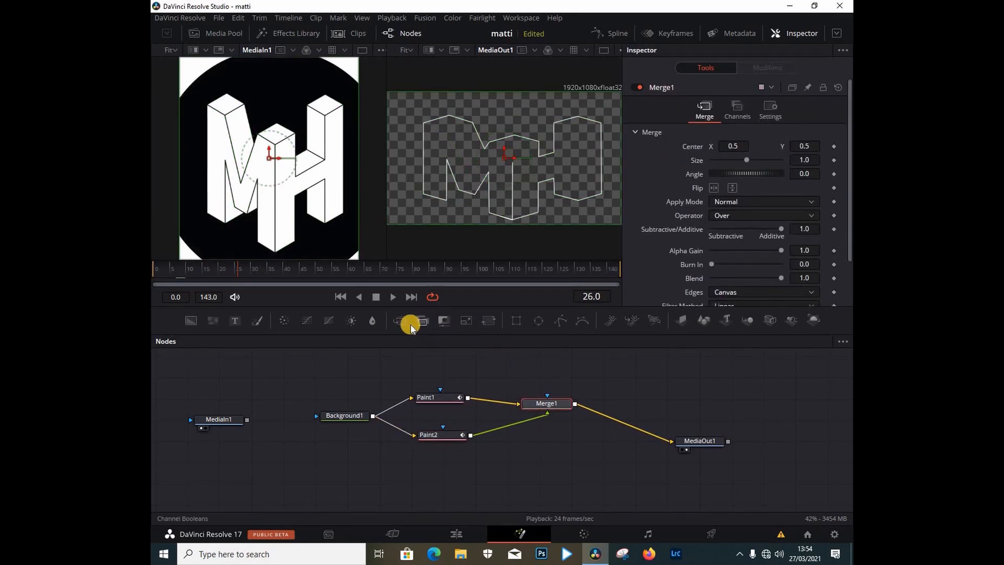
# Insert a second Merge node between Merge1 and MediaOut1 and feed it with a third Paint node connected to Background1.
pyautogui.moveTo(403, 327); pyautogui.dragTo(548, 448)
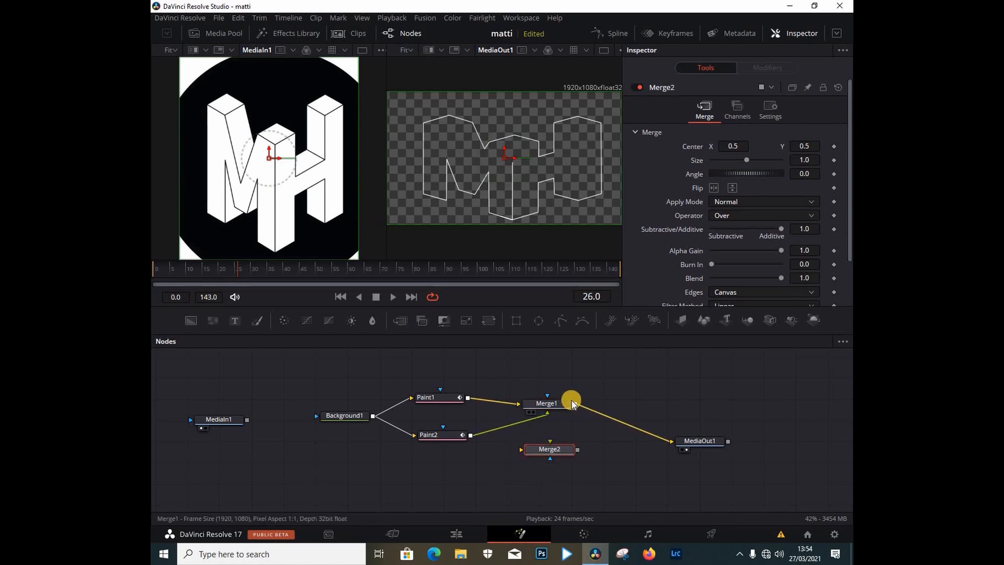
pyautogui.moveTo(257, 320)
pyautogui.mouseDown()
pyautogui.moveTo(280, 363)
pyautogui.moveTo(453, 482)
pyautogui.moveTo(441, 463)
pyautogui.moveTo(543, 450)
pyautogui.mouseUp()
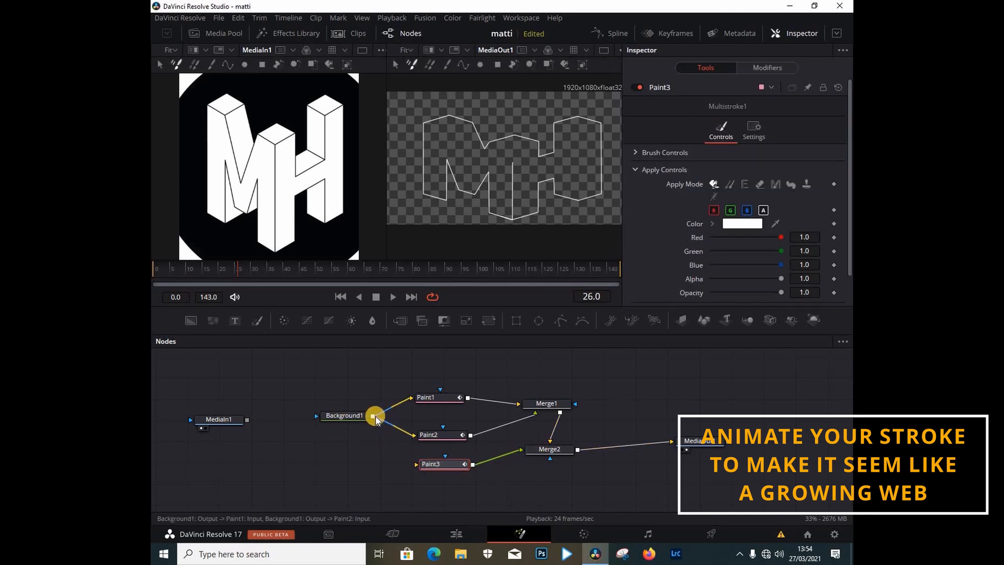
pyautogui.moveTo(376, 418); pyautogui.dragTo(438, 468)
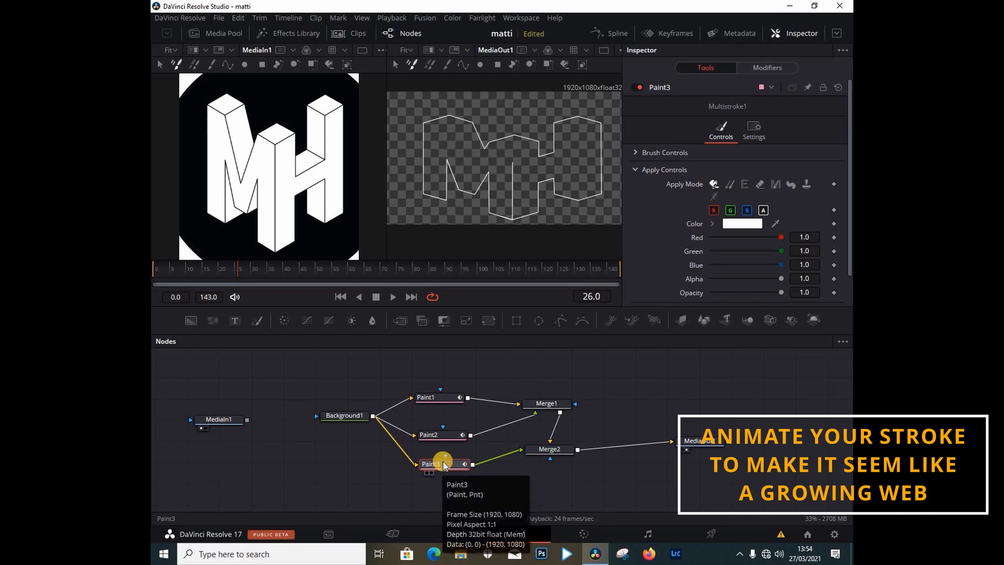
# Select Paint3, activate the PolylineStroke tool, and move to frame 27, where the inner stroke reaches the middle column's front upper corner.
pyautogui.click(173, 272)
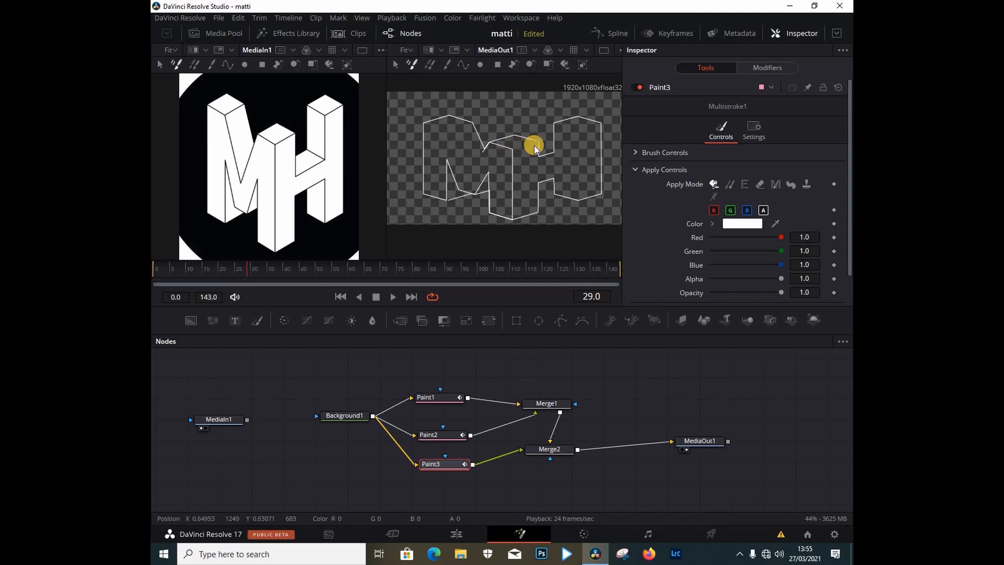
pyautogui.click(447, 467)
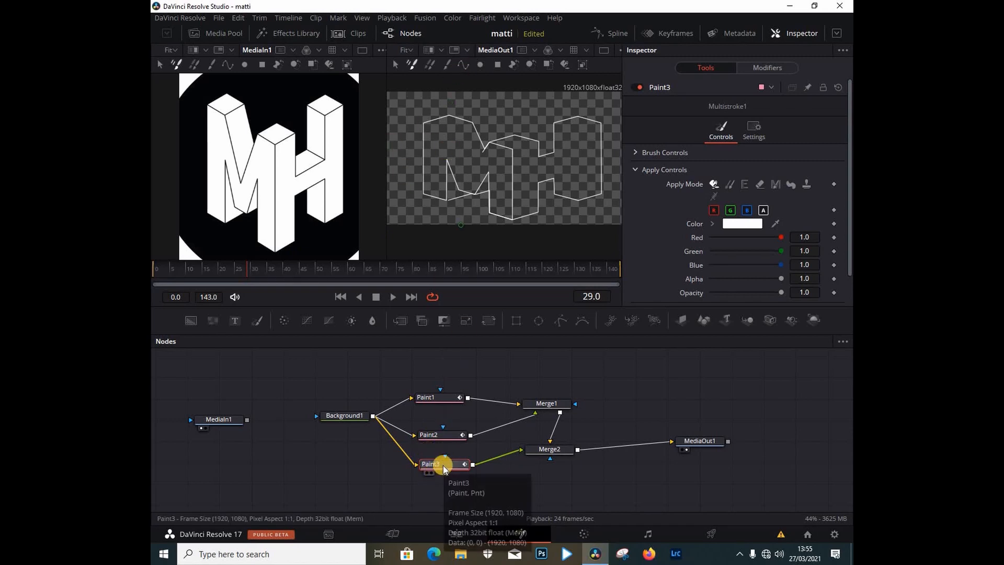
pyautogui.click(466, 65)
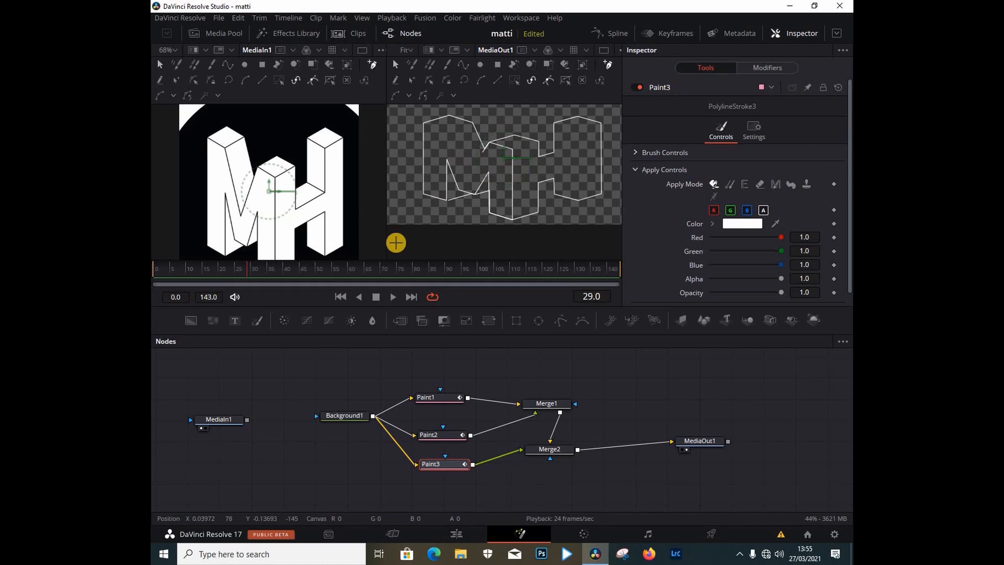
pyautogui.press('Left')
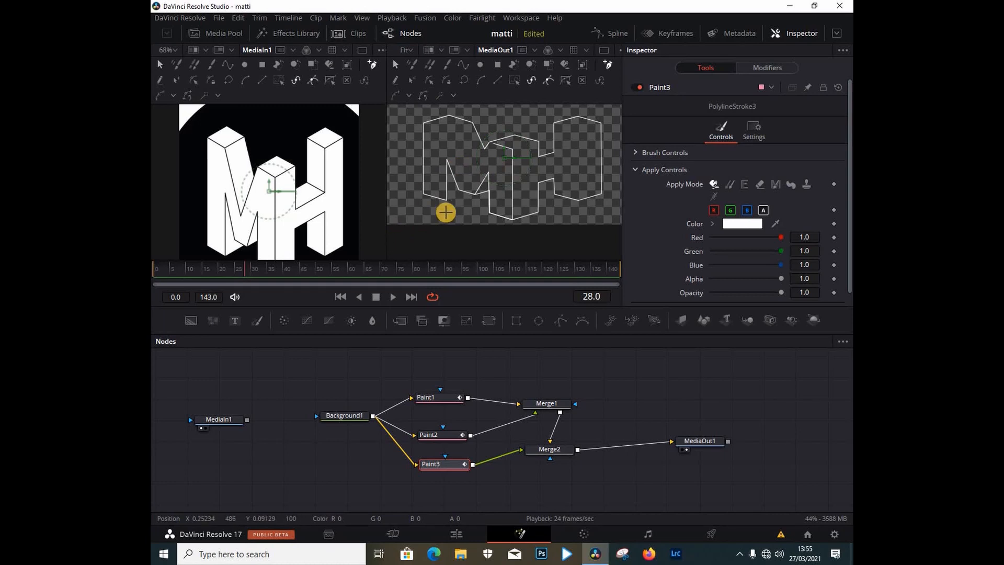
pyautogui.press('Left')
pyautogui.press('Left')
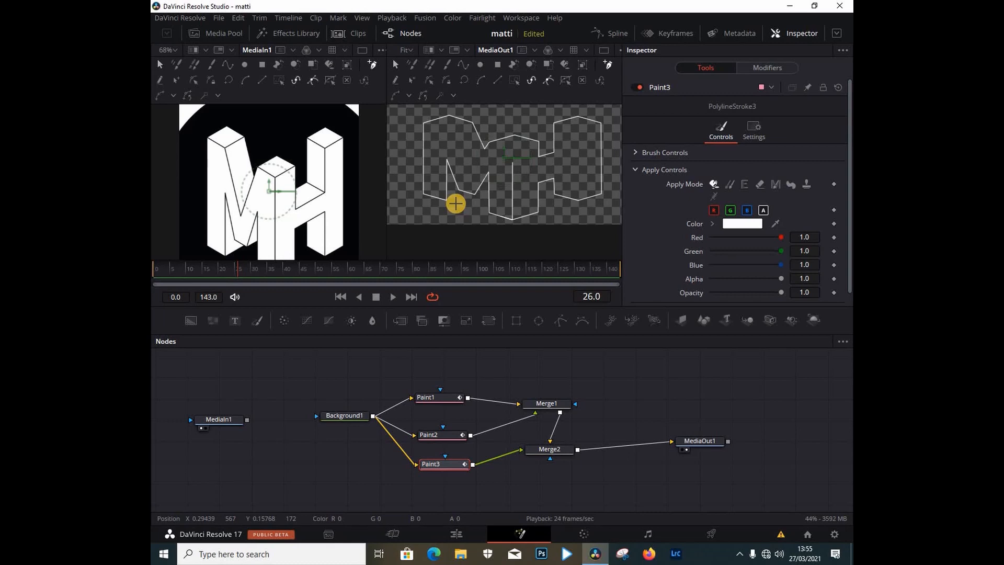
pyautogui.press('Right')
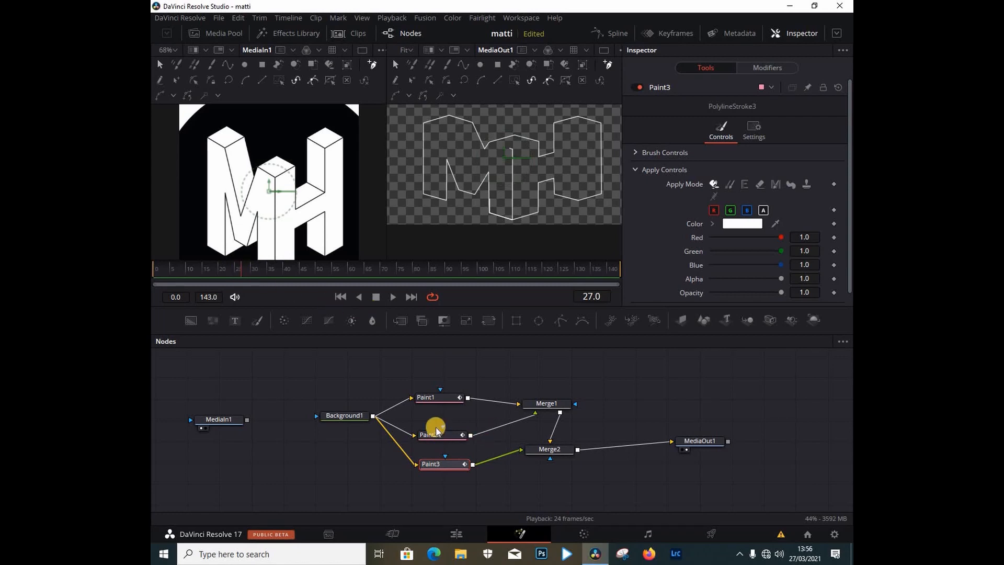
# Trace a straight PolylineStroke on Paint3 from the middle column's front upper corner to the right corner of its top face.
pyautogui.click(463, 66)
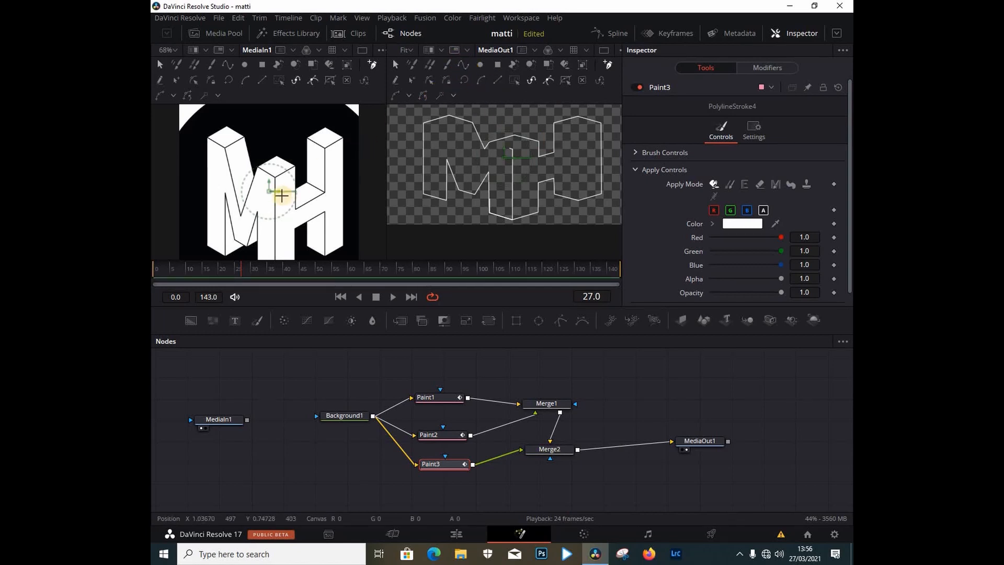
pyautogui.scroll(2, 268, 173)
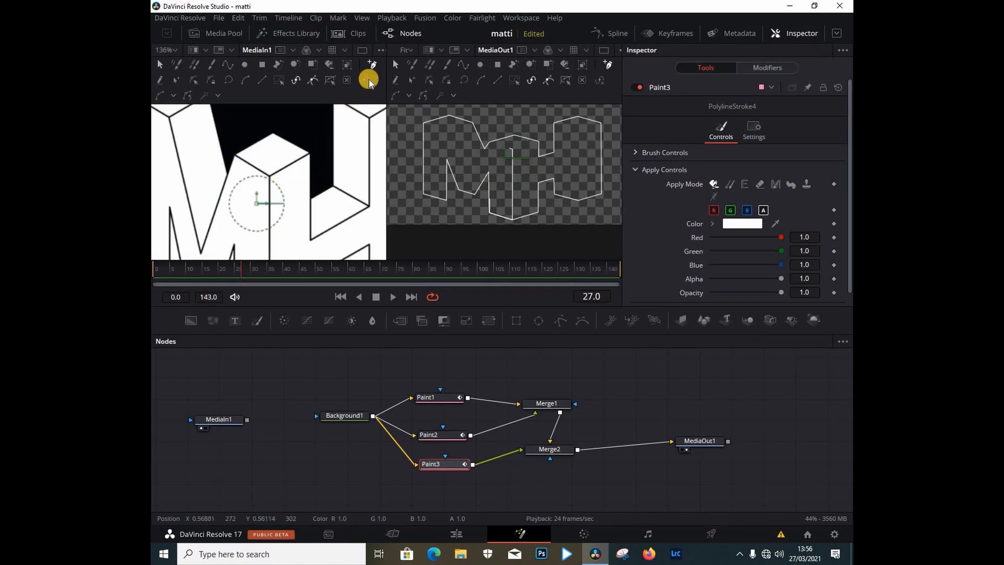
pyautogui.click(362, 49)
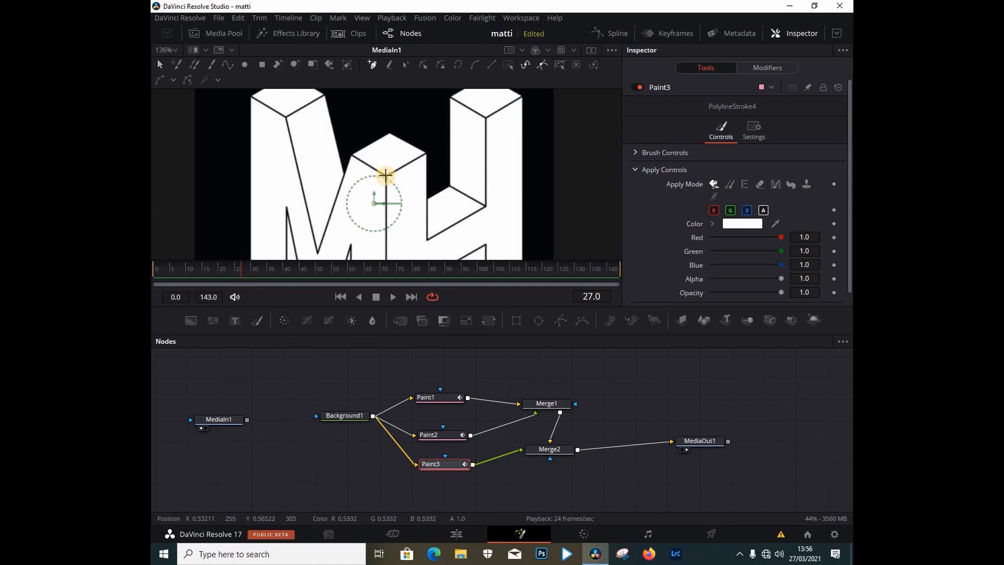
pyautogui.click(385, 176)
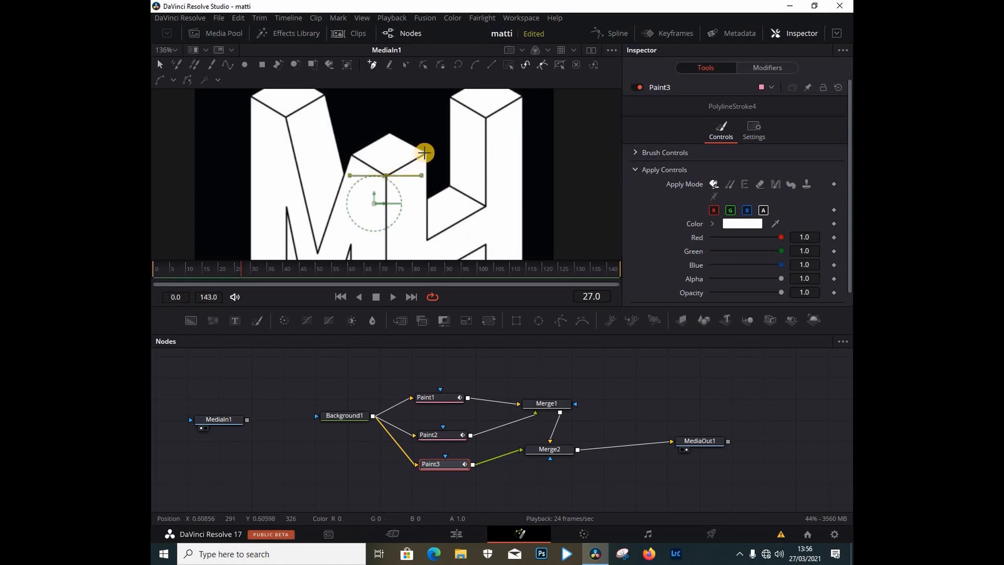
pyautogui.scroll(-3, 426, 152)
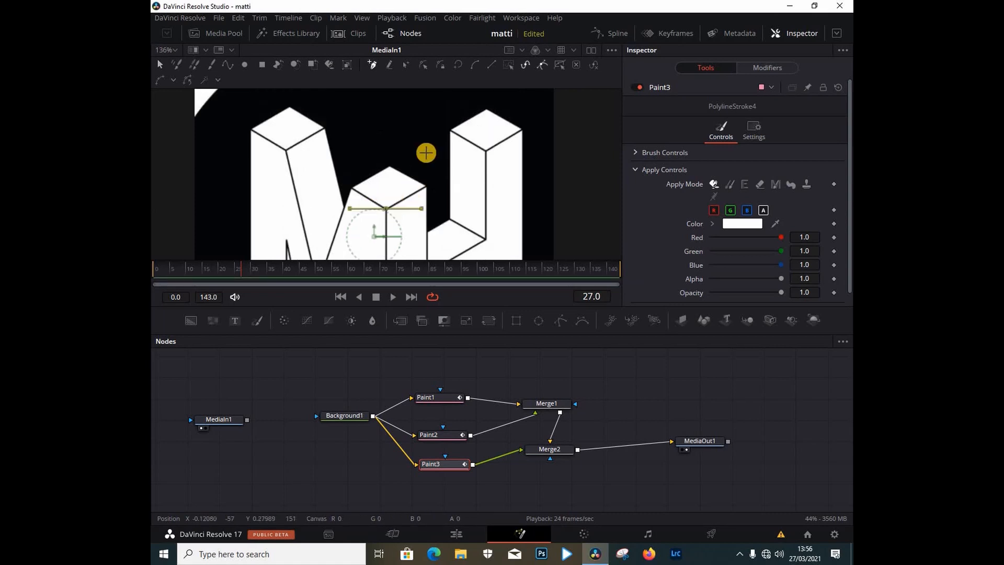
pyautogui.scroll(3, 426, 154)
pyautogui.scroll(2, 427, 158)
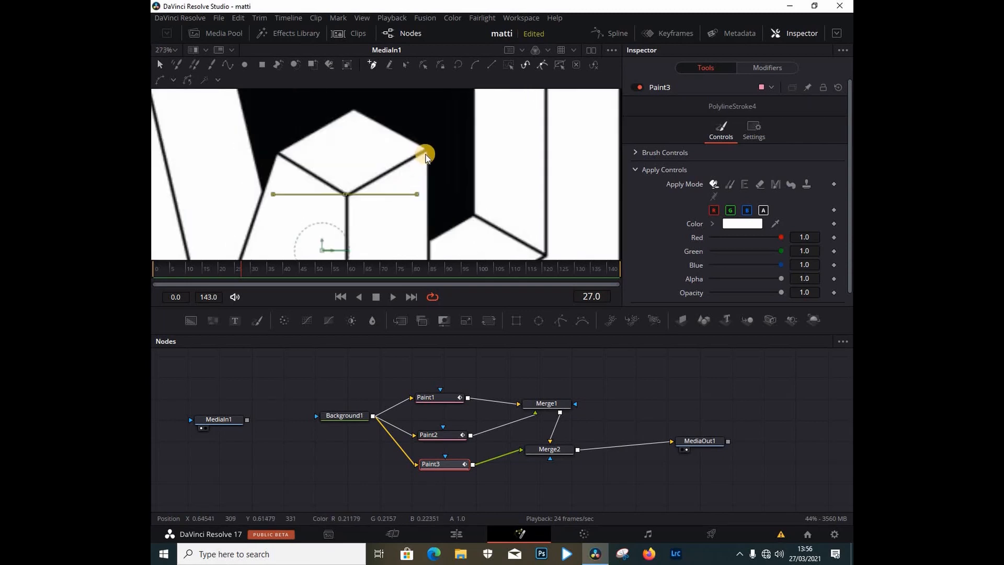
pyautogui.scroll(1, 423, 156)
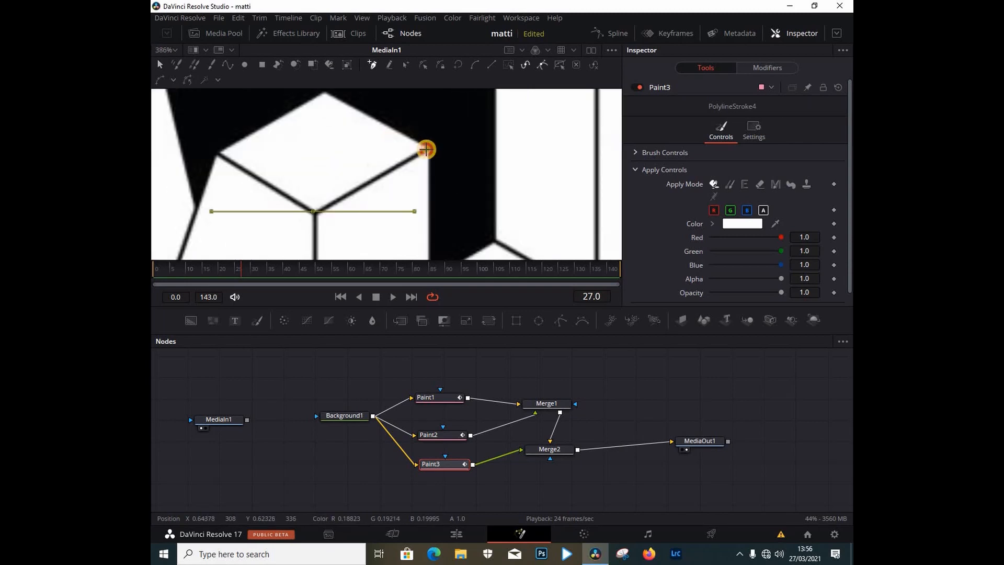
pyautogui.click(426, 150)
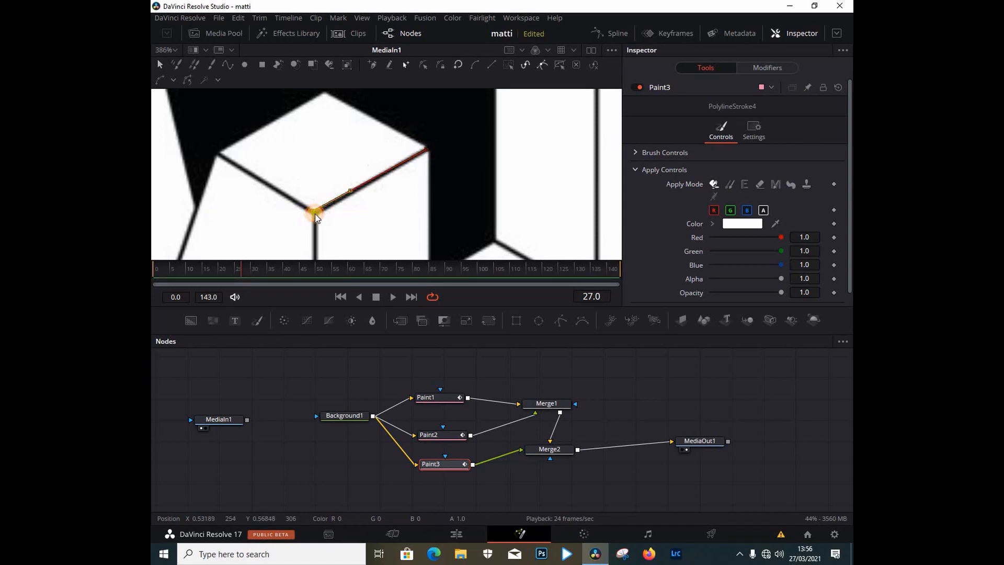
pyautogui.click(315, 213)
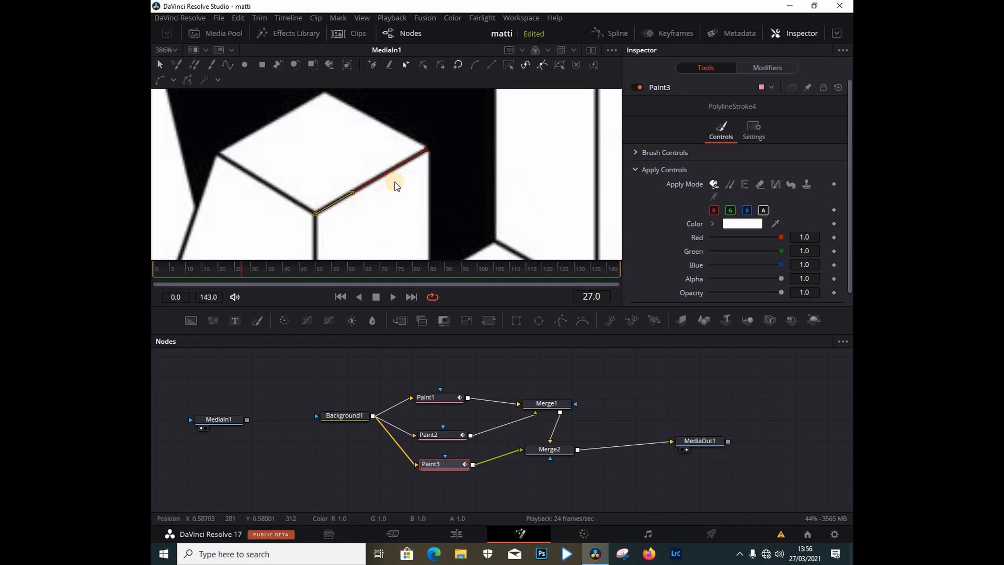
# Fit the logo in the dual viewer and set the Paint3 stroke's brush size to 0.0058.
pyautogui.scroll(-3, 395, 182)
pyautogui.click(175, 51)
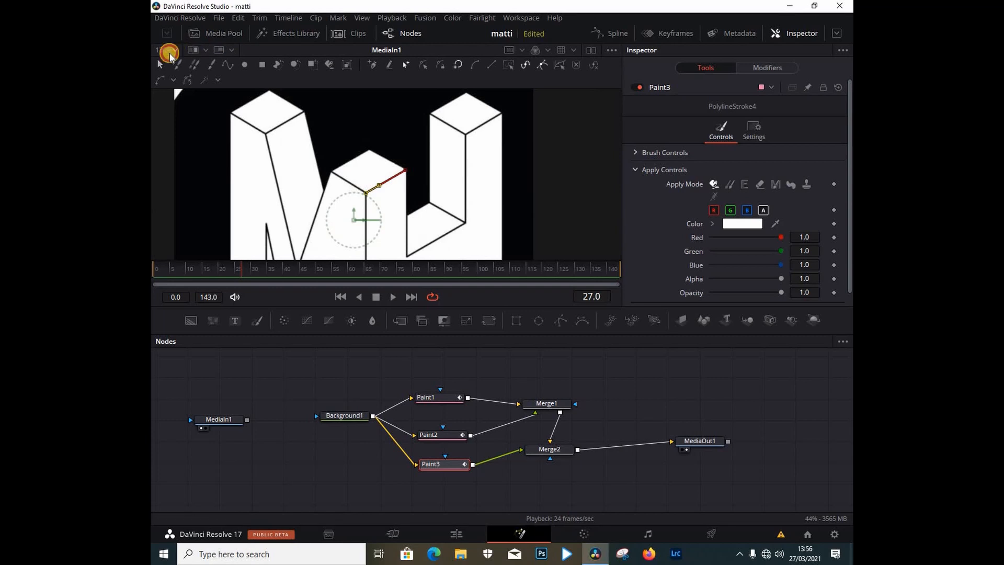
pyautogui.click(163, 59)
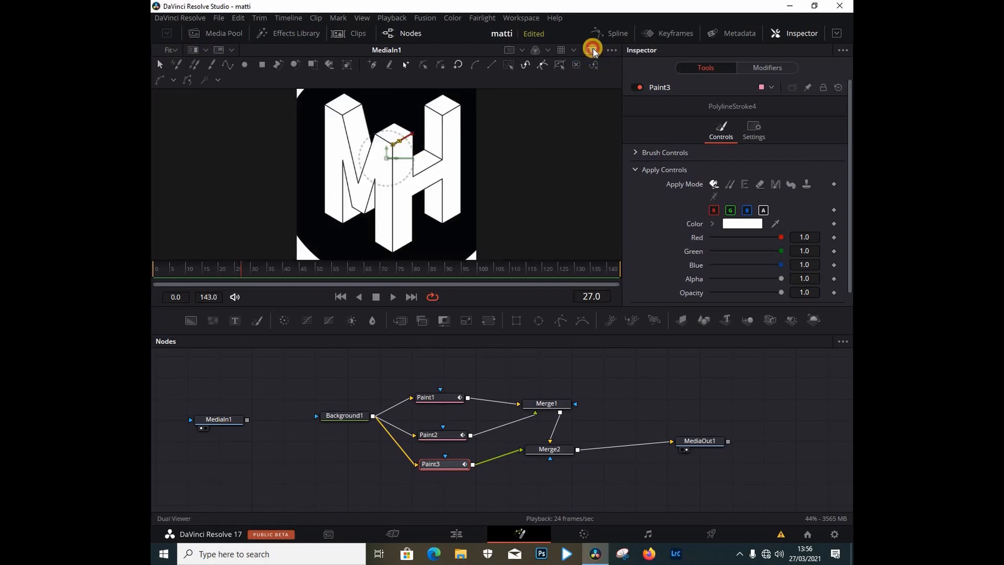
pyautogui.click(593, 50)
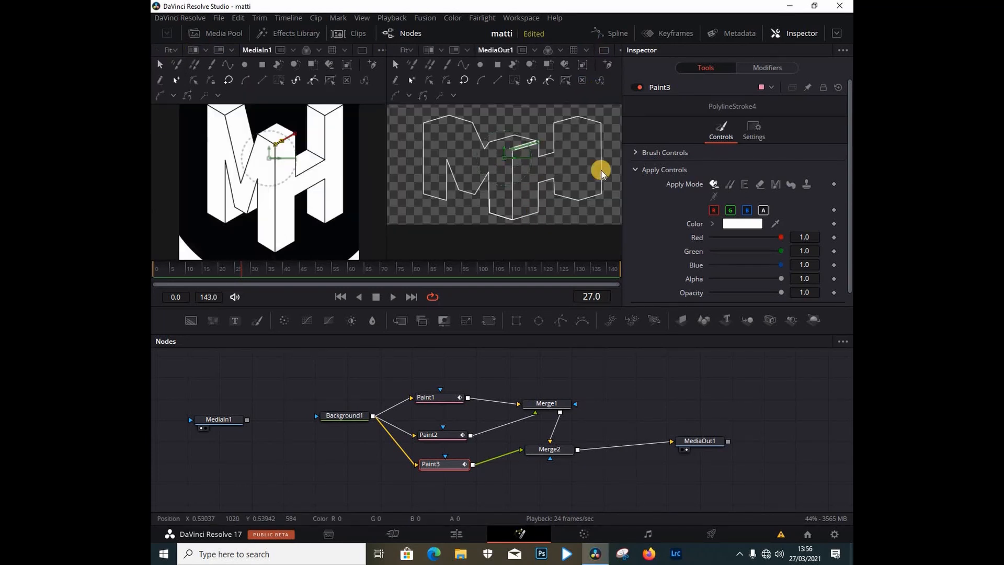
pyautogui.click(690, 152)
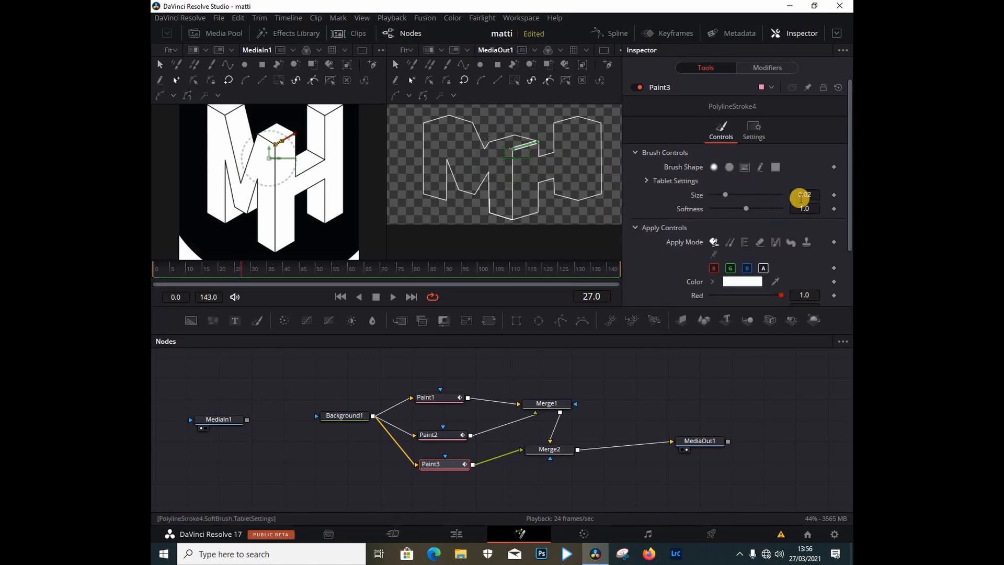
pyautogui.click(810, 194)
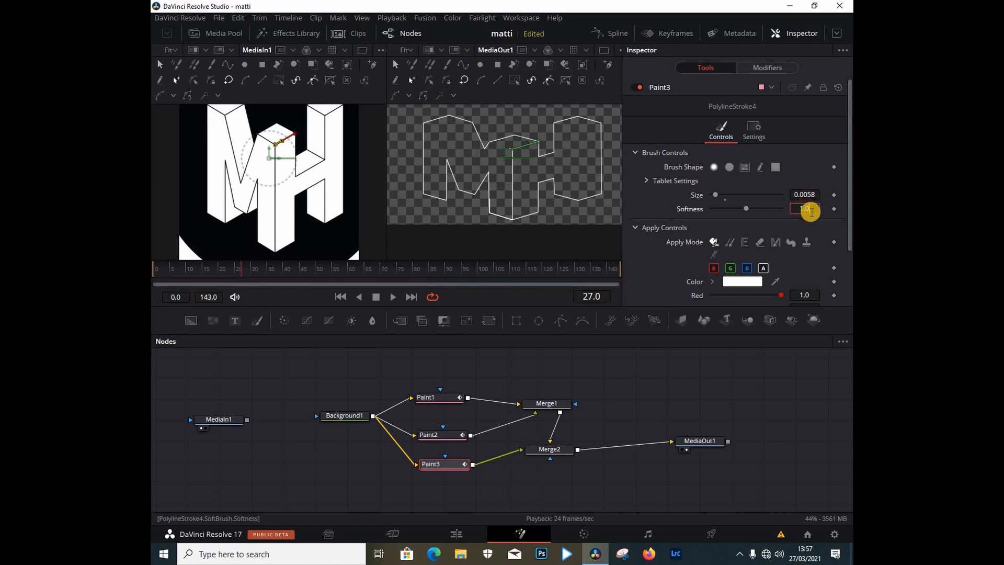
# Set the Paint3 stroke's Write On end to 0.0 and keyframe it at frame 27.
pyautogui.scroll(-6, 668, 288)
pyautogui.moveTo(816, 204); pyautogui.dragTo(444, 188)
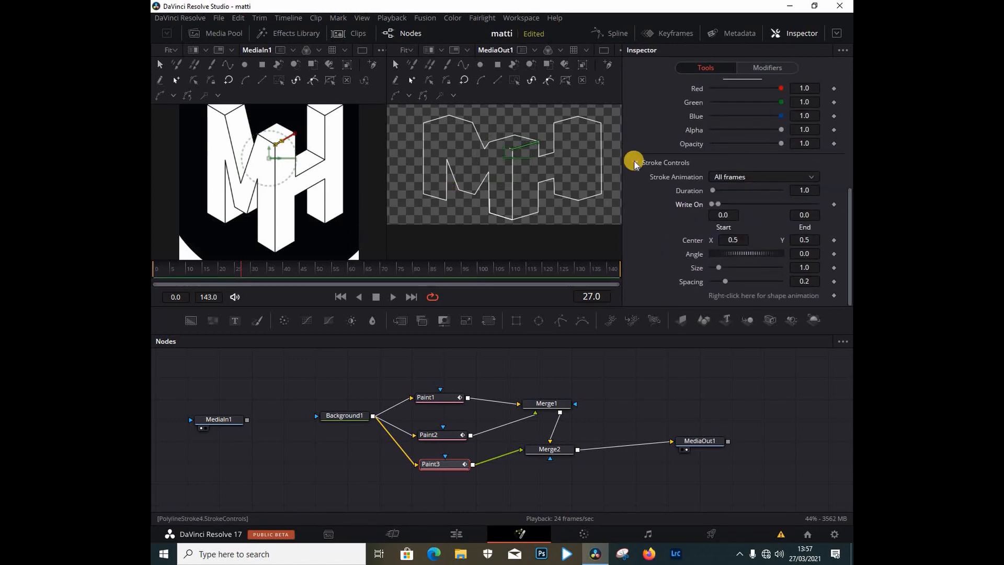
pyautogui.click(833, 204)
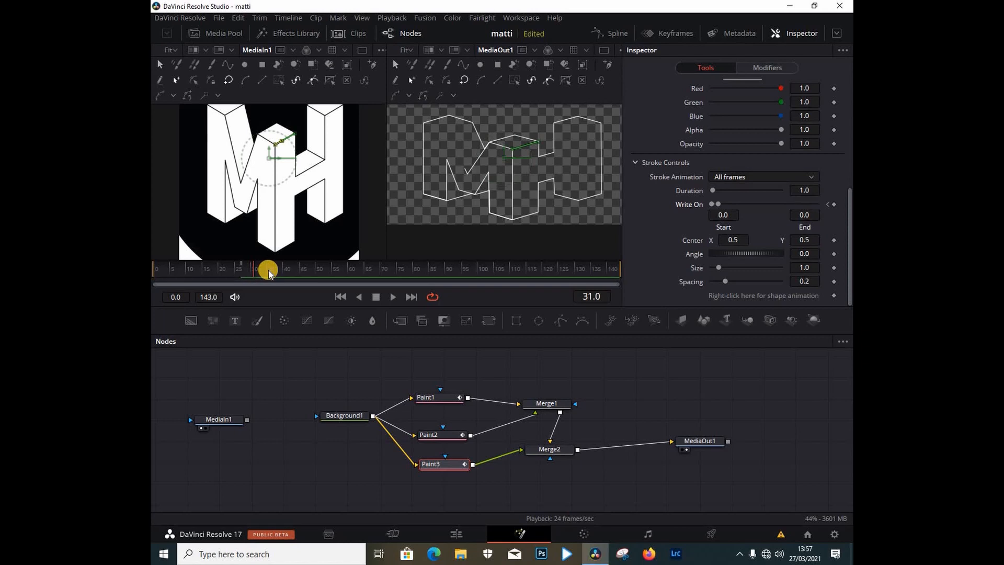
# Step through the frames to frame 32 and set the Paint3 stroke's Write On end to 1.0 there.
pyautogui.press('Left')
pyautogui.press('Left')
pyautogui.press('Right')
pyautogui.press('Left')
pyautogui.press('Left')
pyautogui.press('Left')
pyautogui.press('Left')
pyautogui.press('Right')
pyautogui.press('Right')
pyautogui.press('Right')
pyautogui.press('Right')
pyautogui.press('Right')
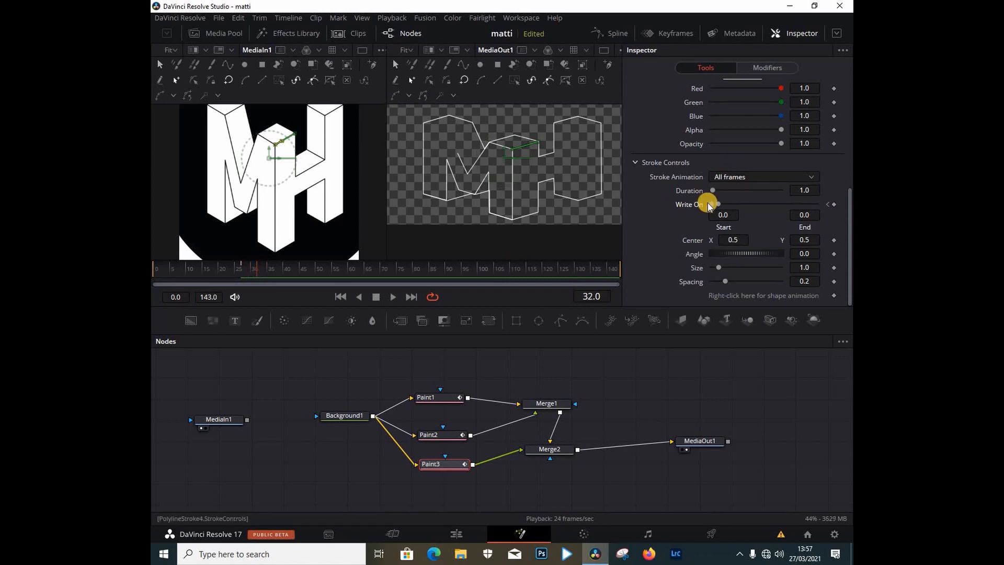
pyautogui.moveTo(719, 204); pyautogui.dragTo(825, 214)
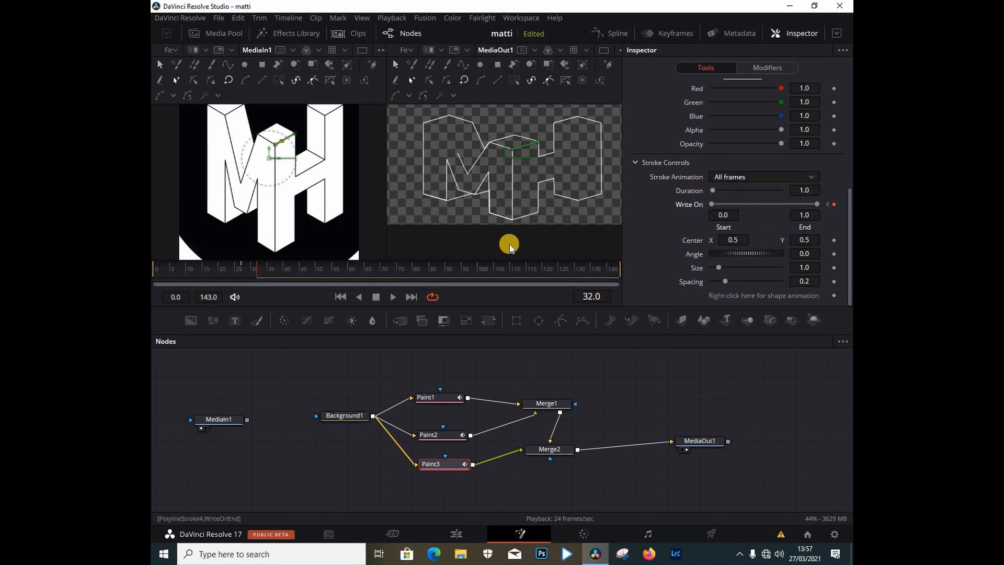
# Select MediaOut1 and play the animation from frame 25 to check how the new stroke grows.
pyautogui.click(714, 442)
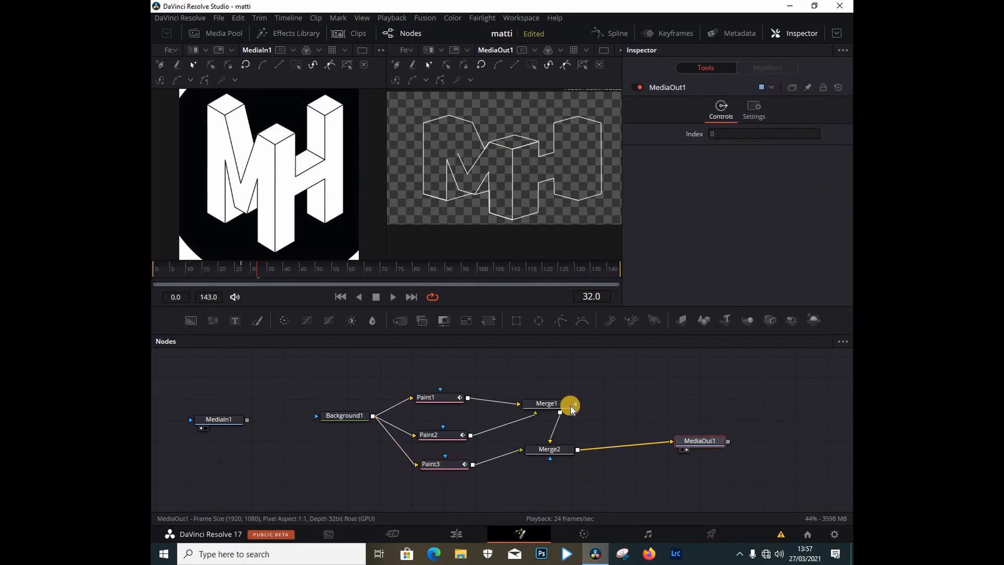
pyautogui.click(236, 277)
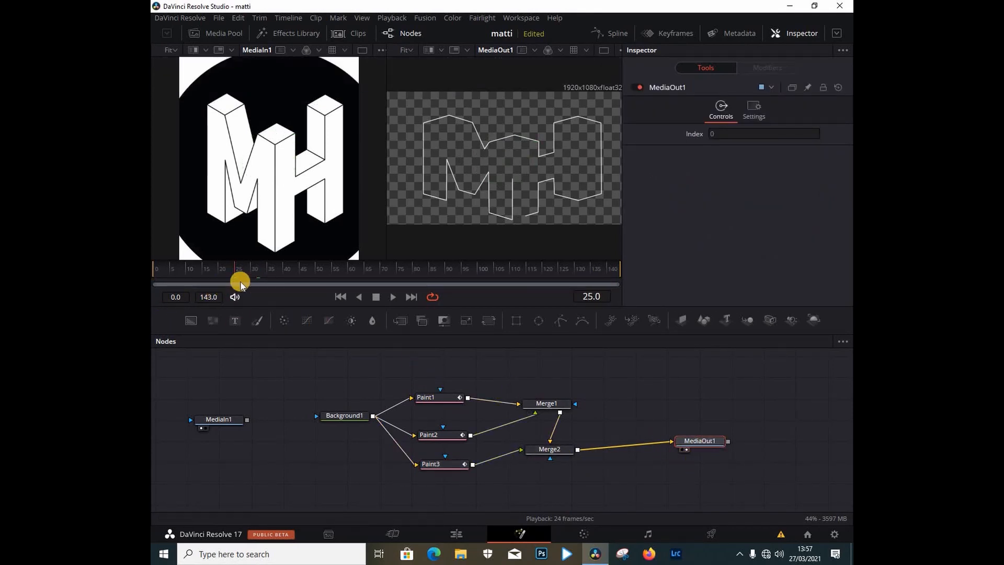
pyautogui.press('space')
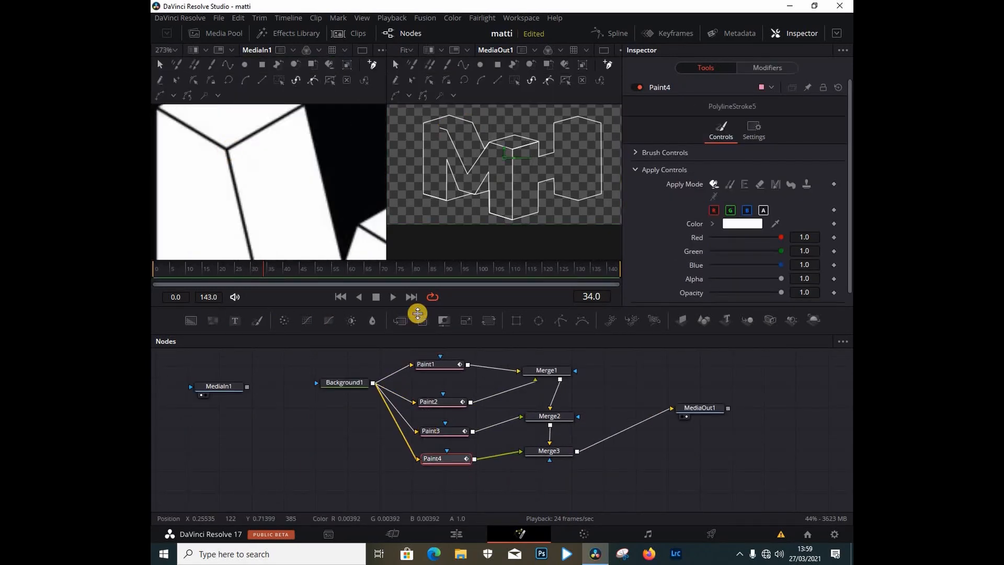
pyautogui.click(812, 210)
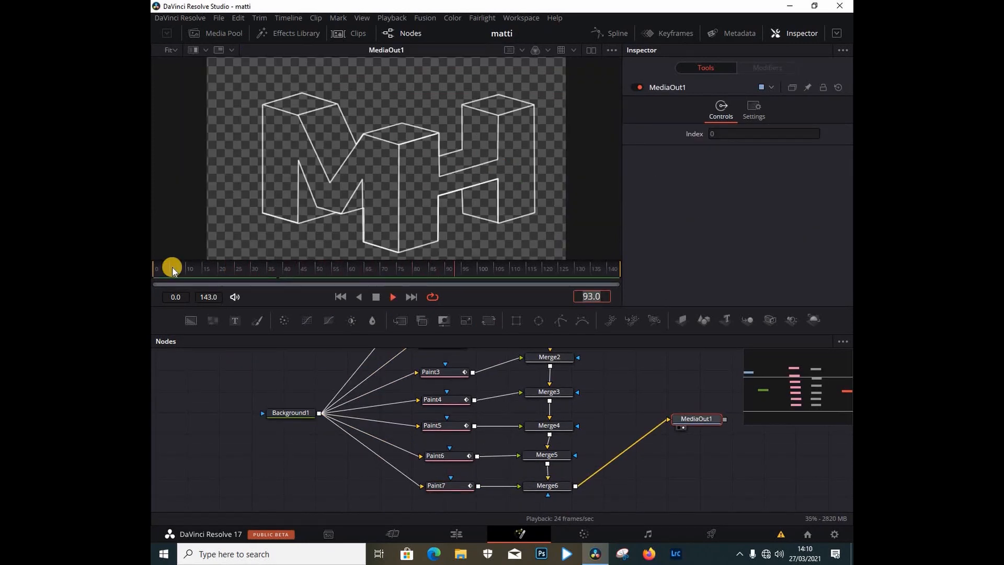
# At frame 100, add a Write On keyframe to Paint1's stroke with its end at 1.0.
pyautogui.click(469, 273)
pyautogui.moveTo(469, 275); pyautogui.dragTo(486, 276)
pyautogui.scroll(3, 564, 381)
pyautogui.scroll(1, 478, 359)
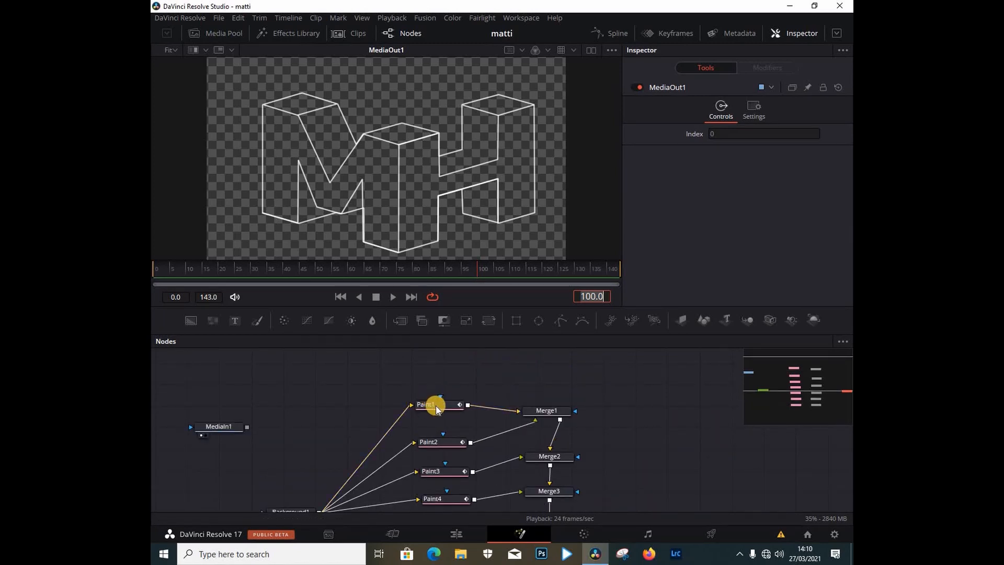
pyautogui.click(430, 403)
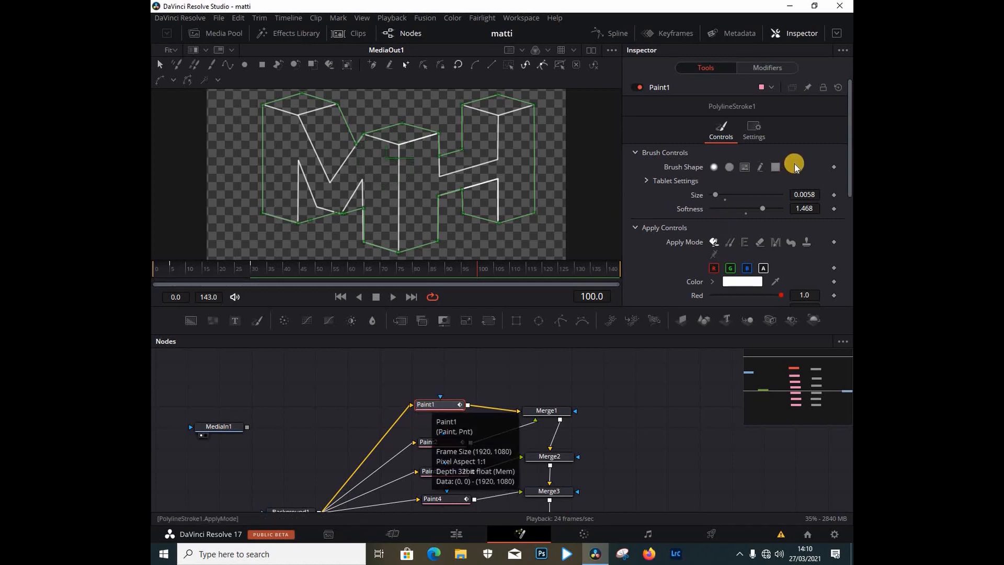
pyautogui.scroll(-5, 761, 215)
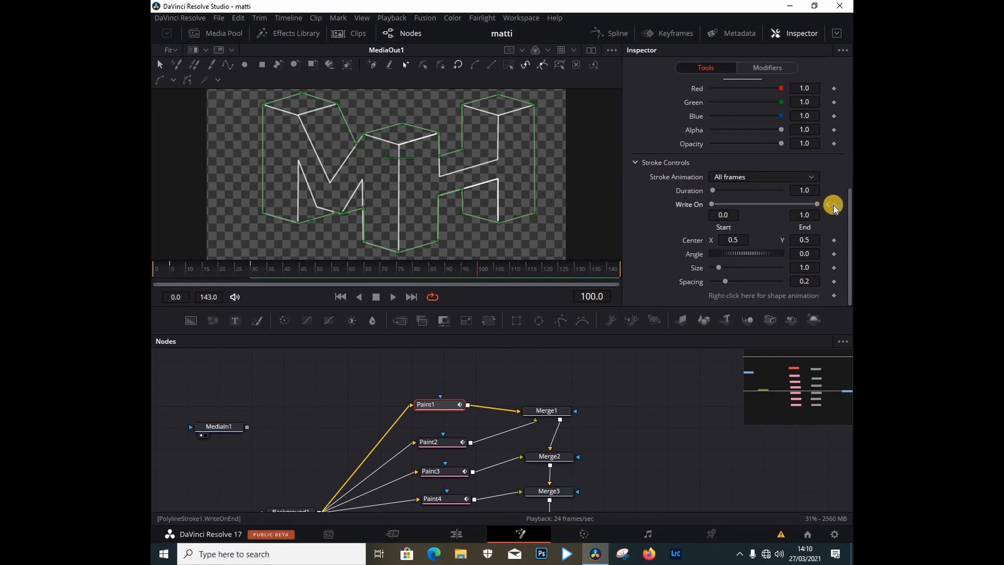
pyautogui.click(834, 205)
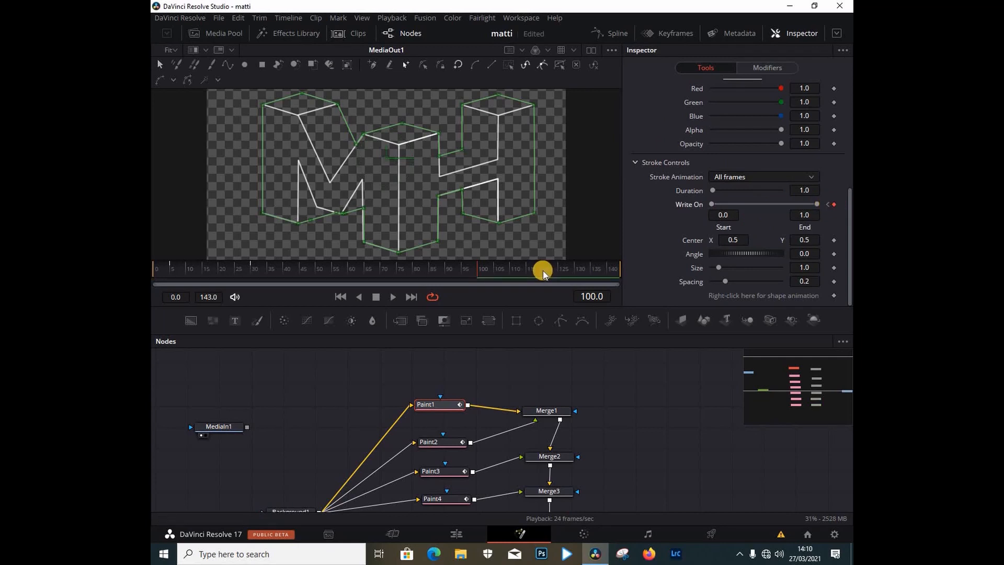
# Set Paint1's Write On end to 0.0 at frame 120, then return to the keyframe at frame 100.
pyautogui.click(543, 271)
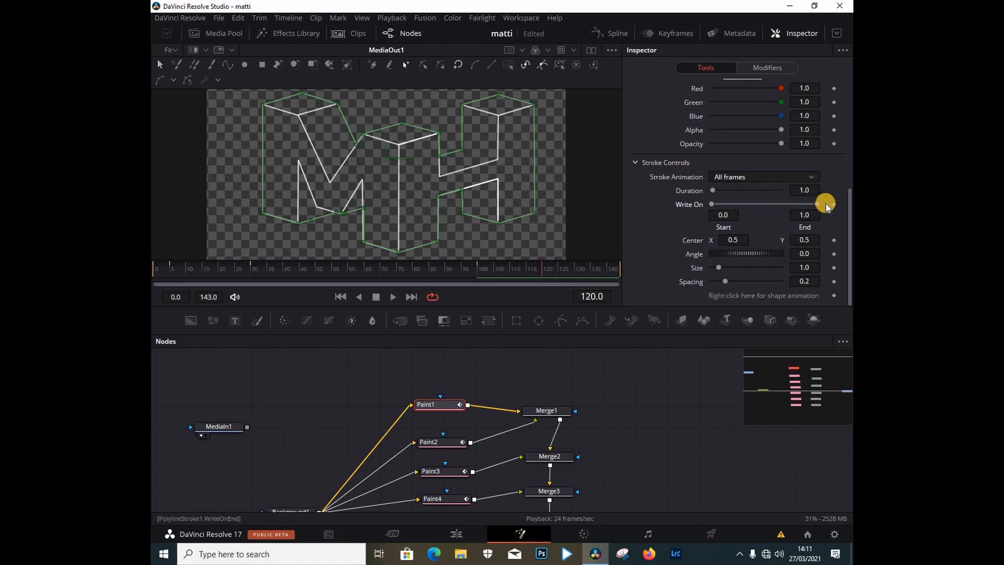
pyautogui.moveTo(709, 201); pyautogui.dragTo(708, 201)
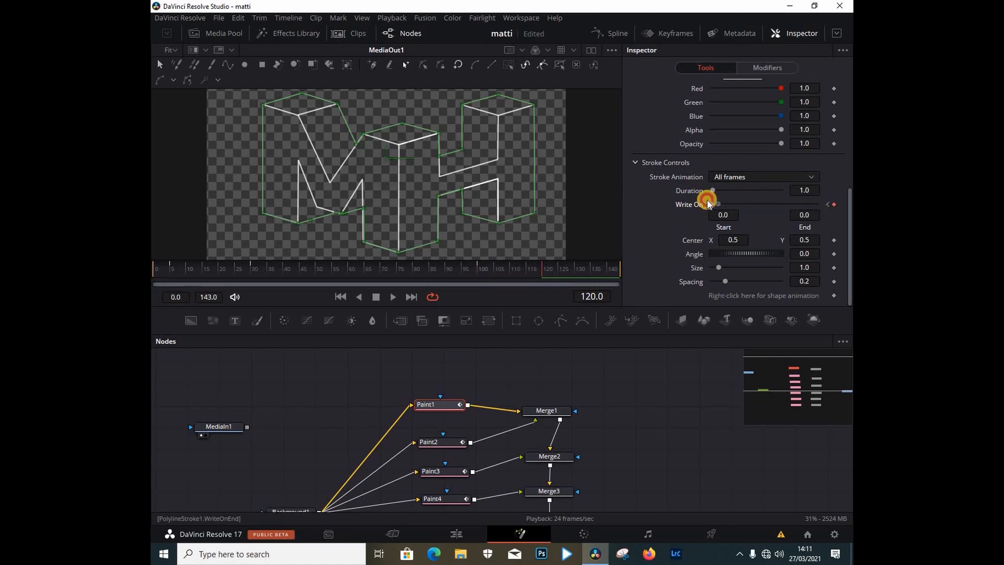
pyautogui.click(478, 271)
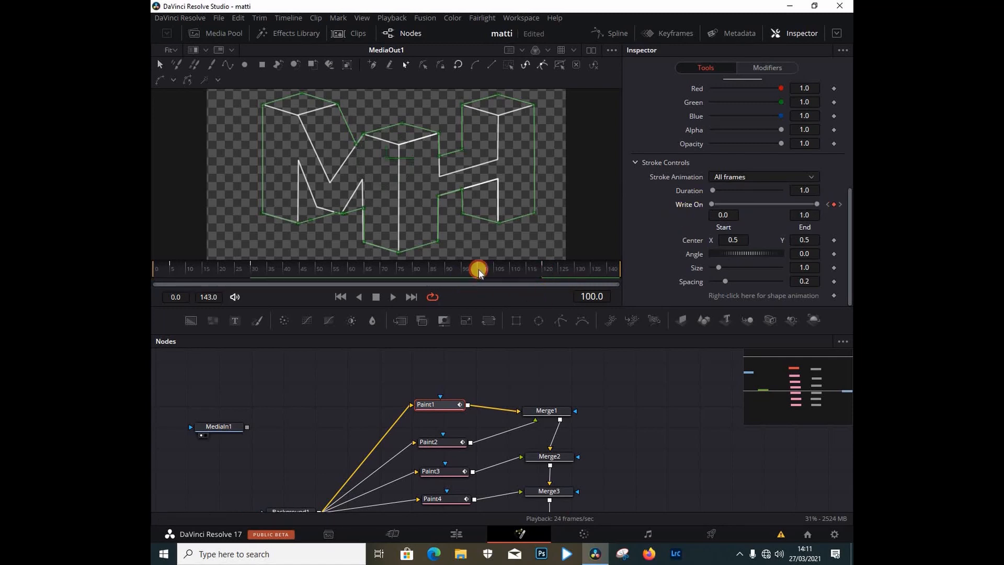
pyautogui.scroll(-1, 442, 428)
# Keyframe the Write On of Paint2 and Paint3 so that both strokes retract to an end value of 0.0 at frame 120.
pyautogui.click(439, 409)
pyautogui.click(493, 272)
pyautogui.click(542, 271)
pyautogui.moveTo(817, 204); pyautogui.dragTo(718, 203)
pyautogui.click(442, 438)
pyautogui.click(493, 272)
pyautogui.click(542, 272)
# Set Paint4's Write On end to 0.0 at frame 120 and select Paint5.
pyautogui.click(445, 465)
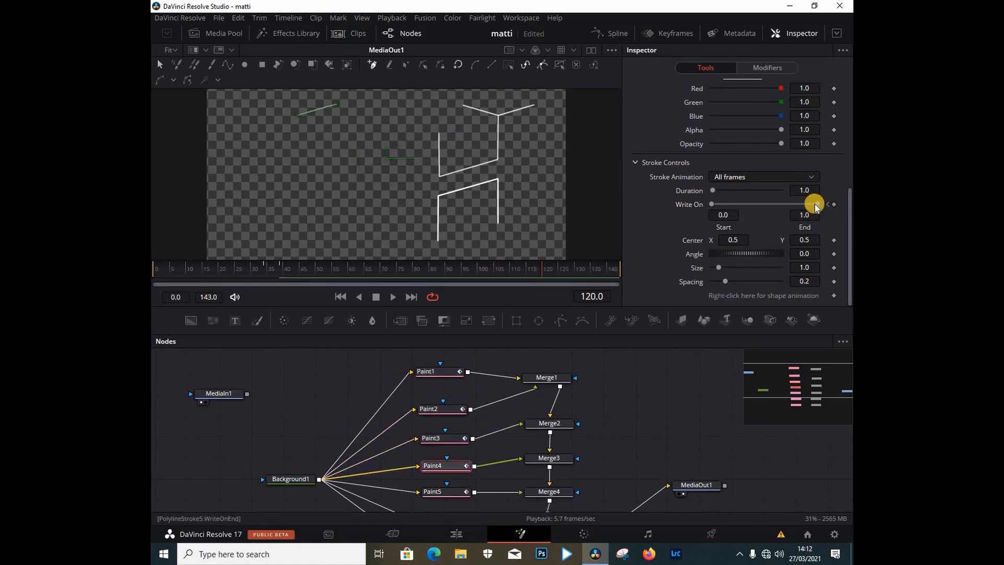
pyautogui.moveTo(817, 204); pyautogui.dragTo(718, 204)
pyautogui.click(493, 271)
pyautogui.moveTo(735, 204)
pyautogui.mouseDown()
pyautogui.moveTo(817, 204)
pyautogui.moveTo(718, 203)
pyautogui.mouseUp()
pyautogui.scroll(-1, 446, 434)
pyautogui.click(446, 425)
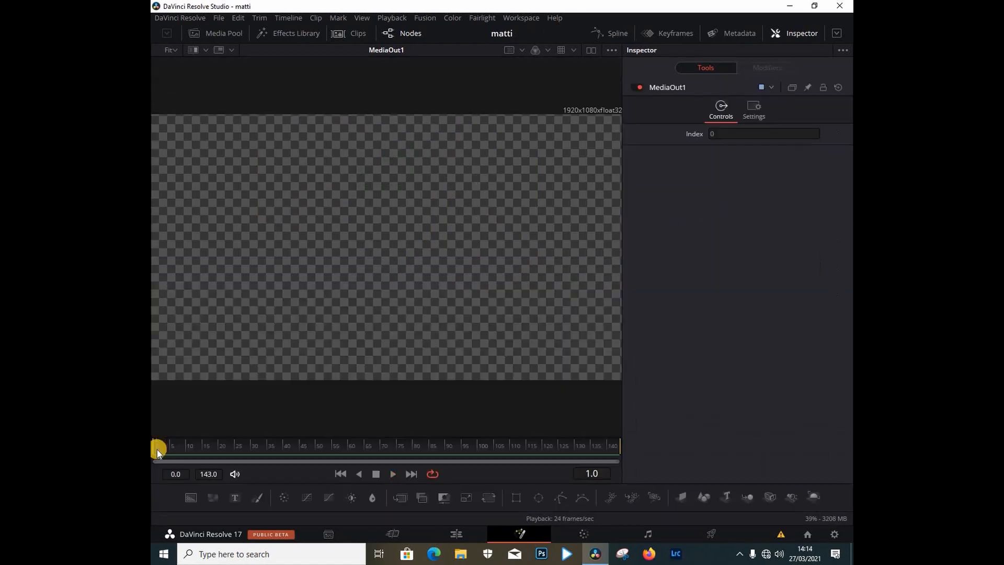